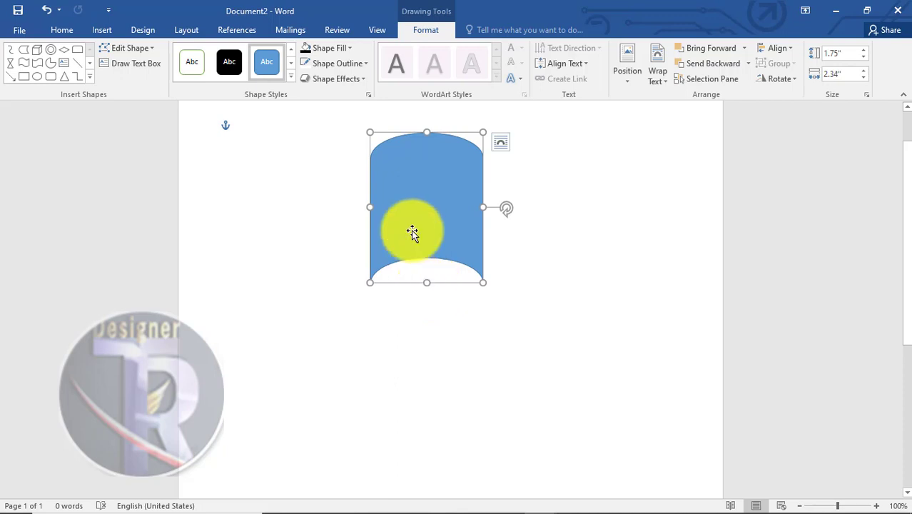
Step: Give the blue curved shape a gradient fill using the gold radial preset in the fourth row of presets
right_click(408, 187)
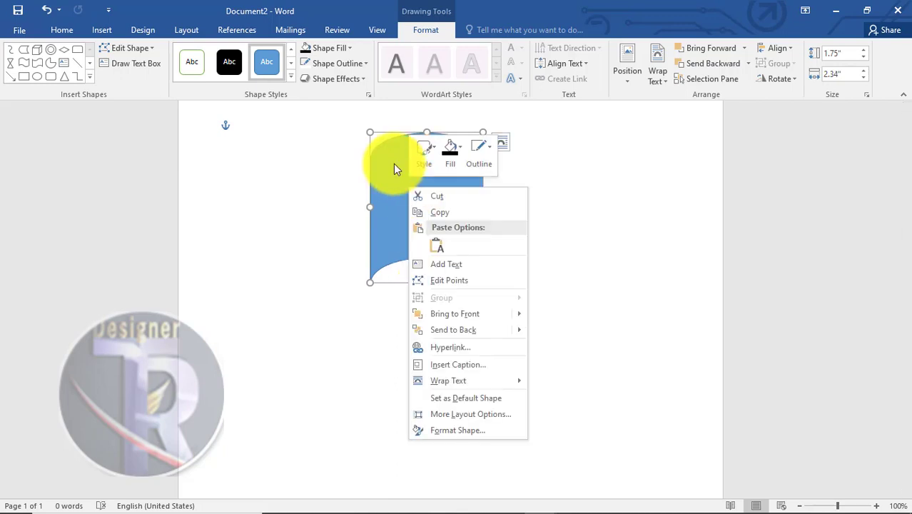
click(475, 429)
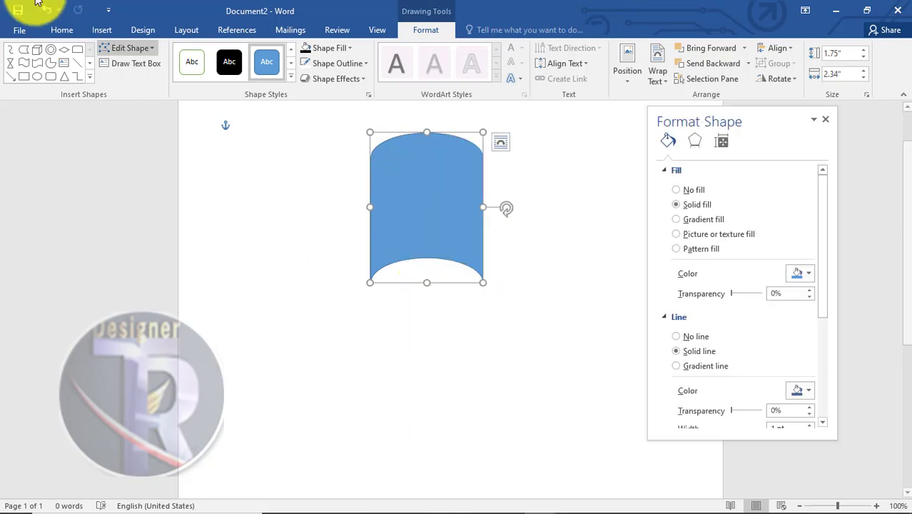
click(710, 219)
click(805, 274)
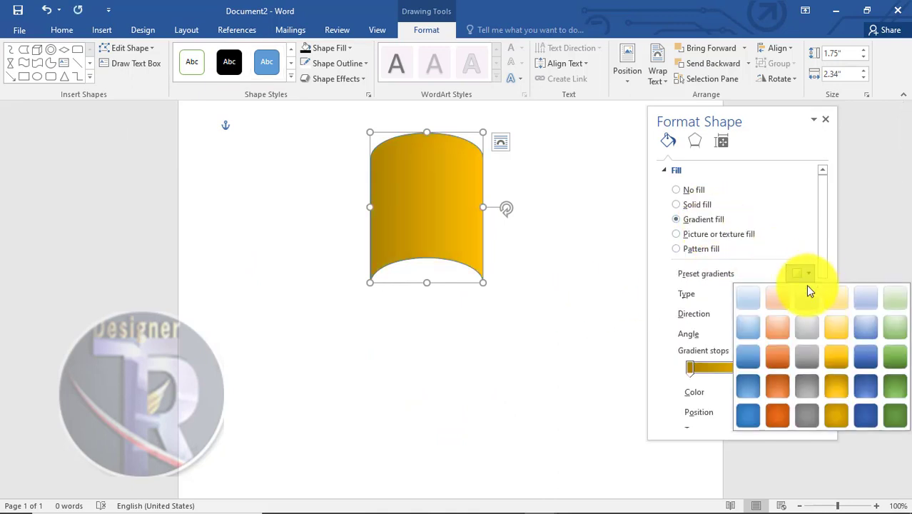
click(827, 388)
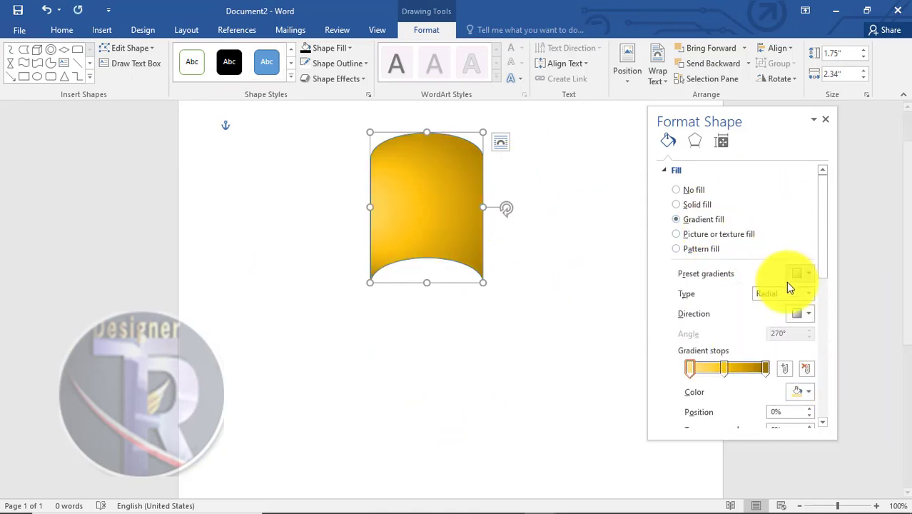
click(808, 275)
click(766, 114)
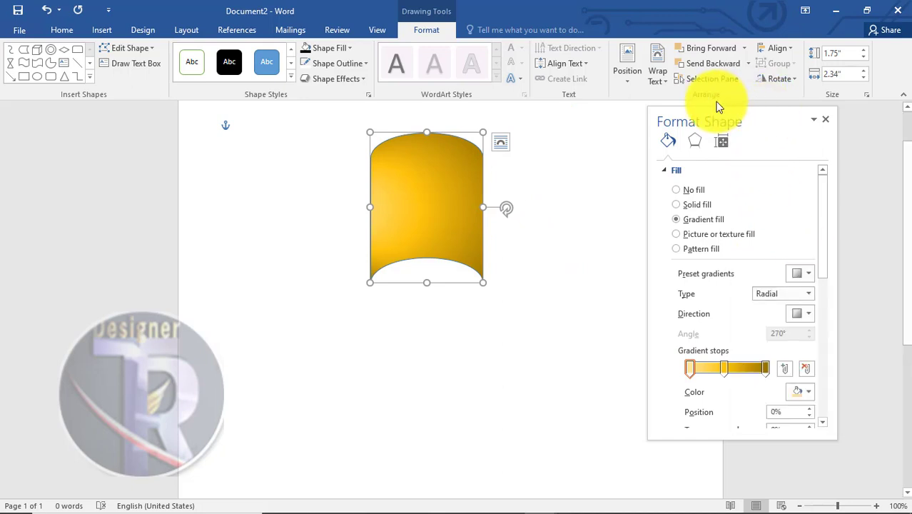
Step: Try the third-row gold linear preset, and settle on the gold radial preset in the last row
drag(734, 120, 652, 100)
click(718, 252)
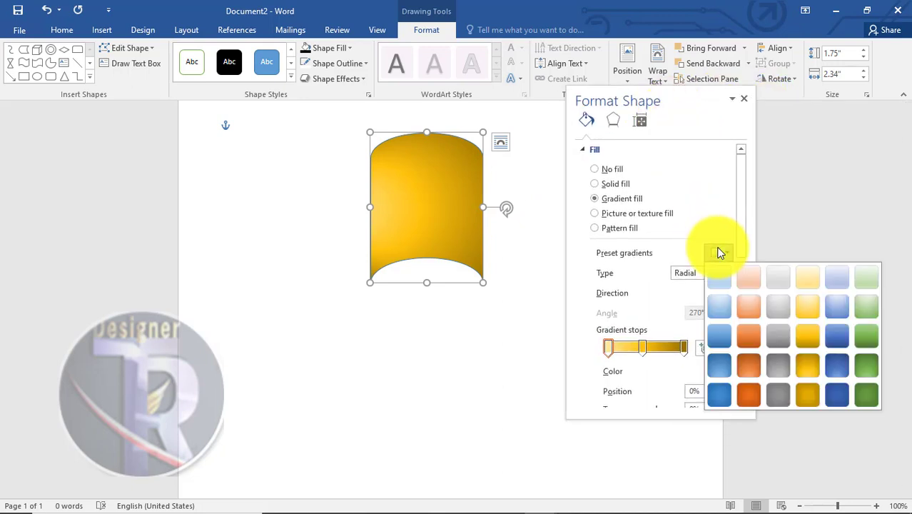
click(812, 344)
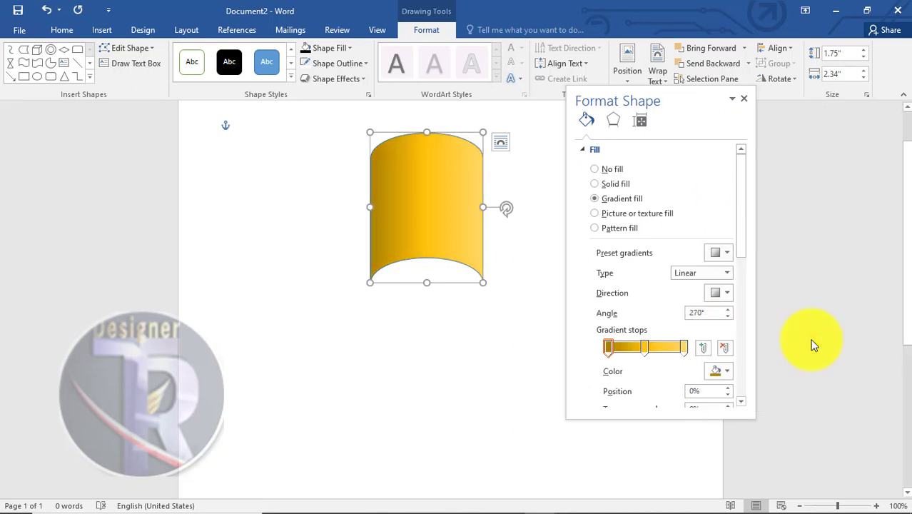
click(727, 252)
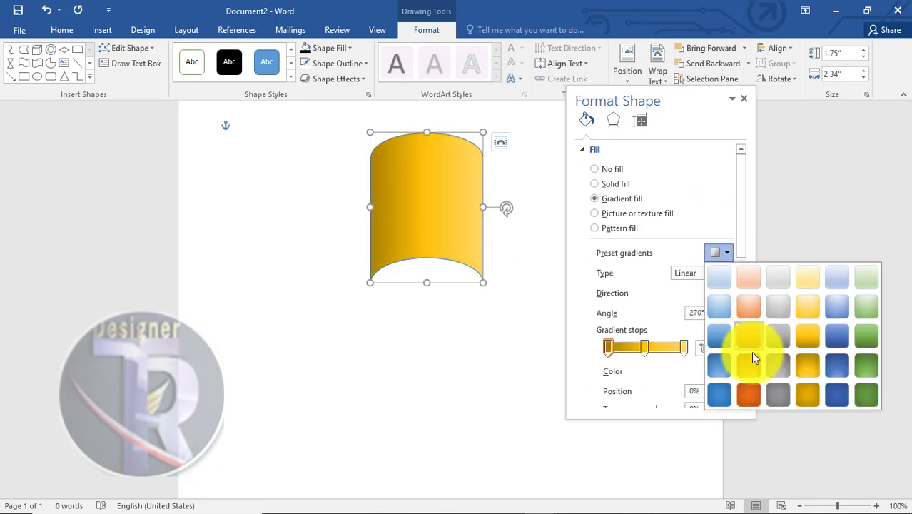
click(802, 386)
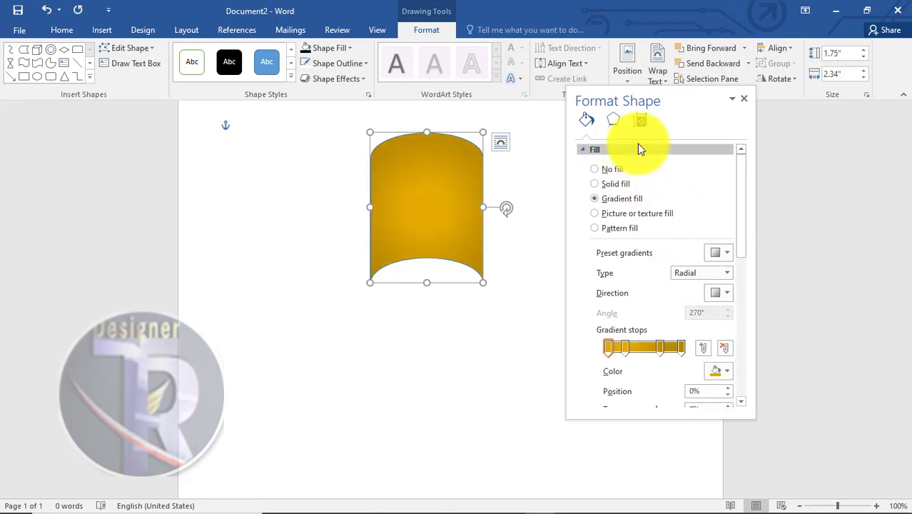
Step: Remove the gradient stop at 23% and move the third stop to 90%
click(625, 347)
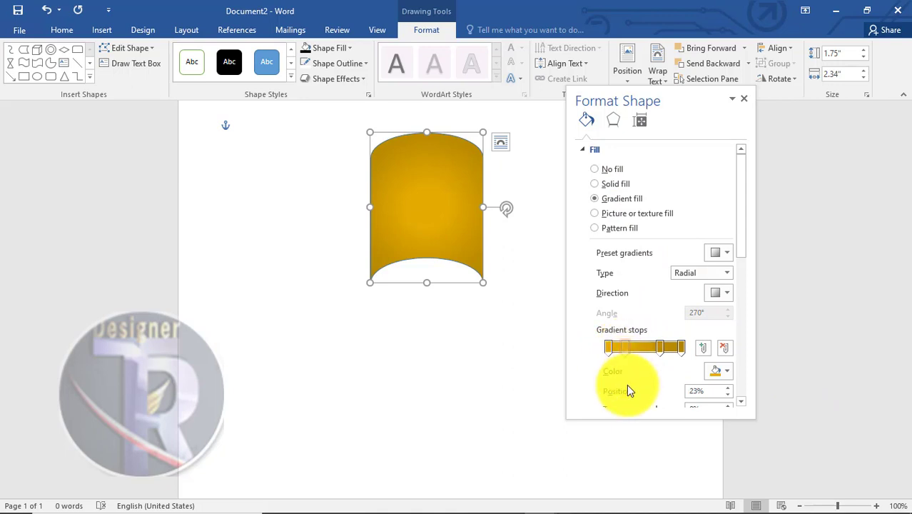
drag(624, 348, 563, 228)
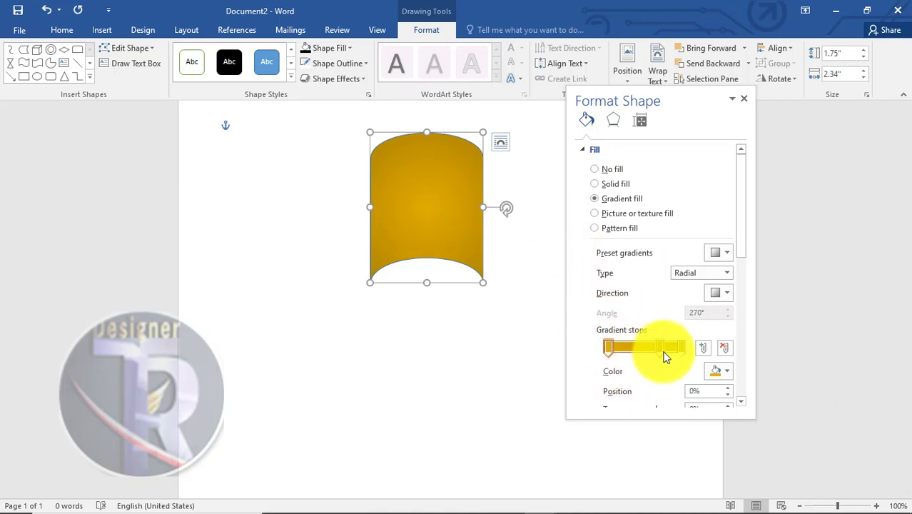
drag(659, 350, 644, 355)
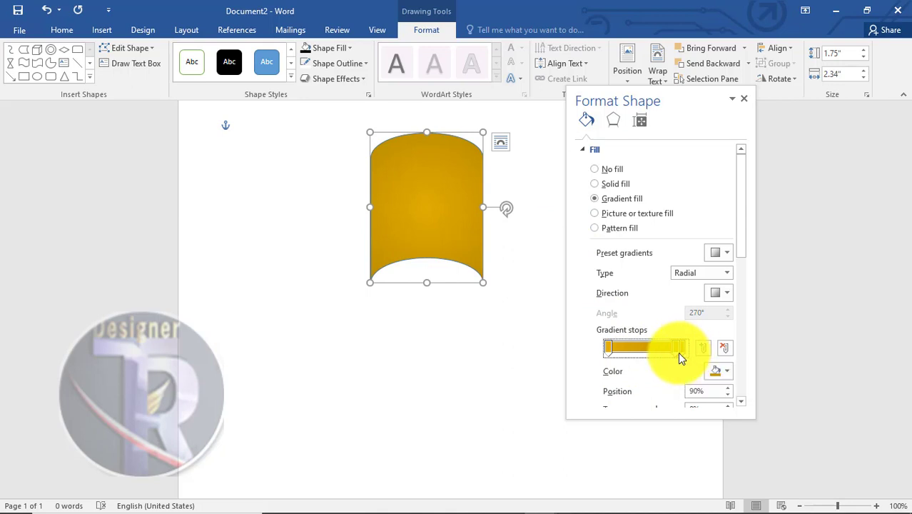
drag(678, 351, 710, 372)
Step: Set the colour of the 90% gradient stop to the standard orange and slide a stop to 50%
click(730, 371)
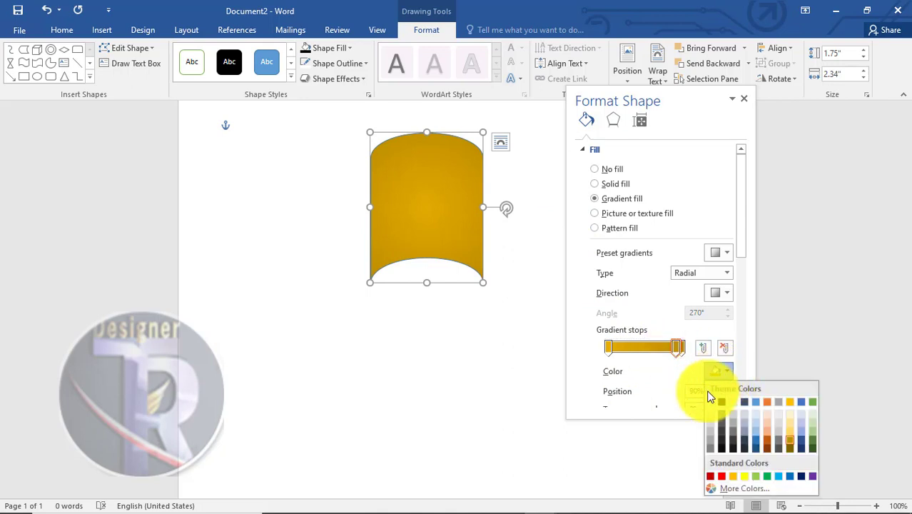
click(730, 476)
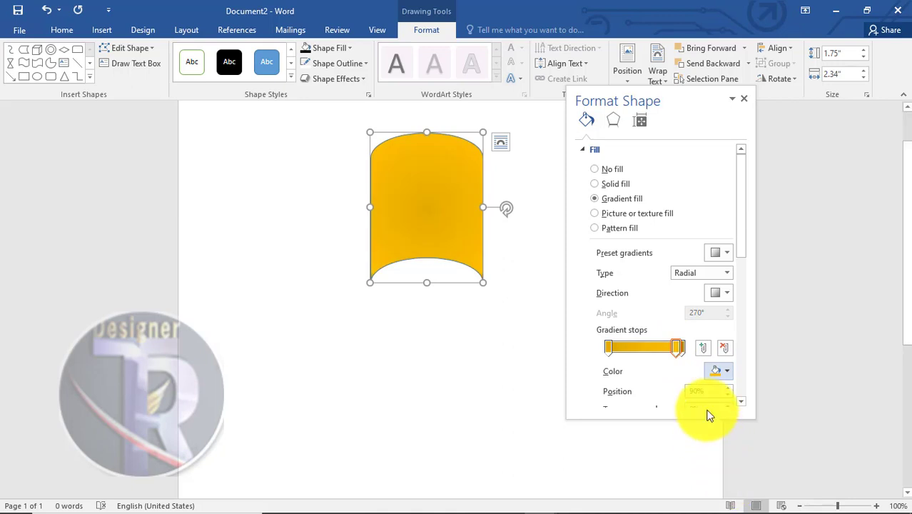
click(644, 349)
mouse_move(644, 355)
mouse_down()
mouse_move(680, 343)
mouse_move(635, 348)
mouse_move(692, 344)
mouse_move(605, 349)
mouse_move(656, 346)
mouse_up()
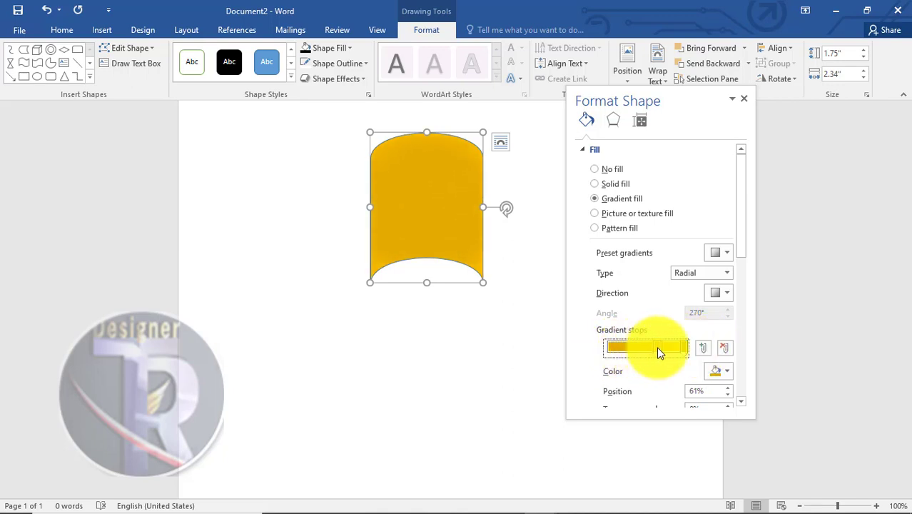
Step: Change the gradient type to Linear and place the dark gold stop at 90%
click(729, 254)
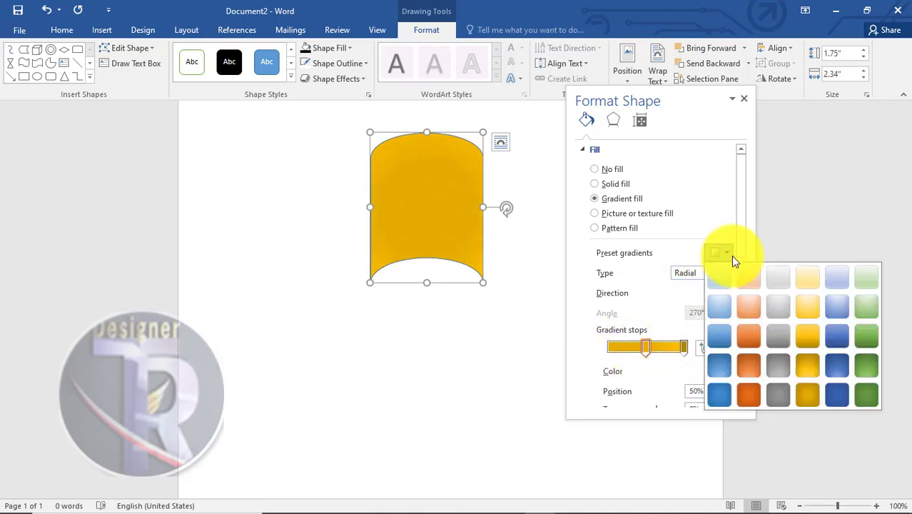
click(729, 254)
click(719, 274)
click(717, 283)
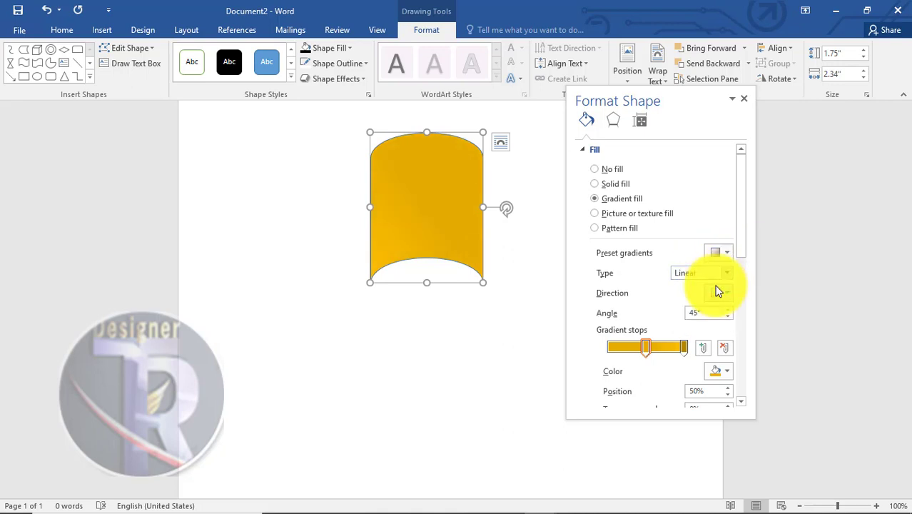
mouse_move(680, 339)
mouse_down()
mouse_move(627, 340)
mouse_move(675, 345)
mouse_up()
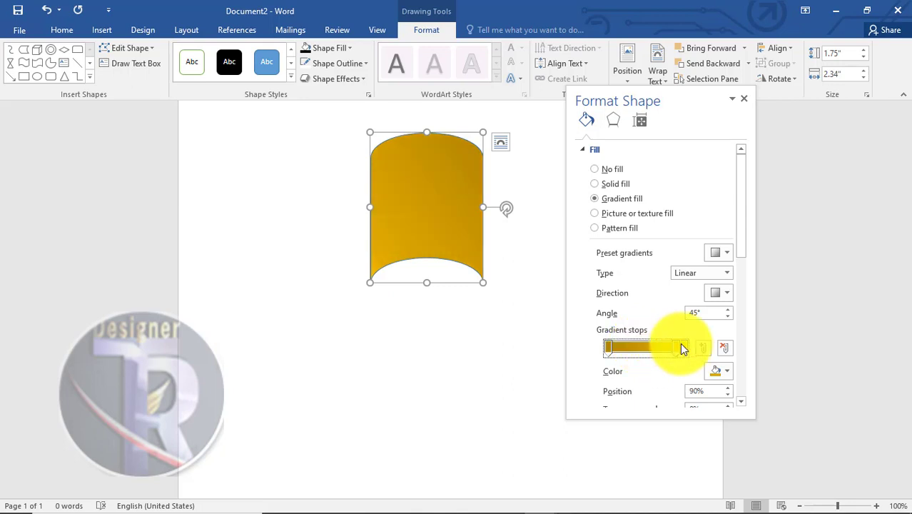
Step: Move the curved shape's 90% gradient stop to 70% and close the shape formatting settings
click(325, 187)
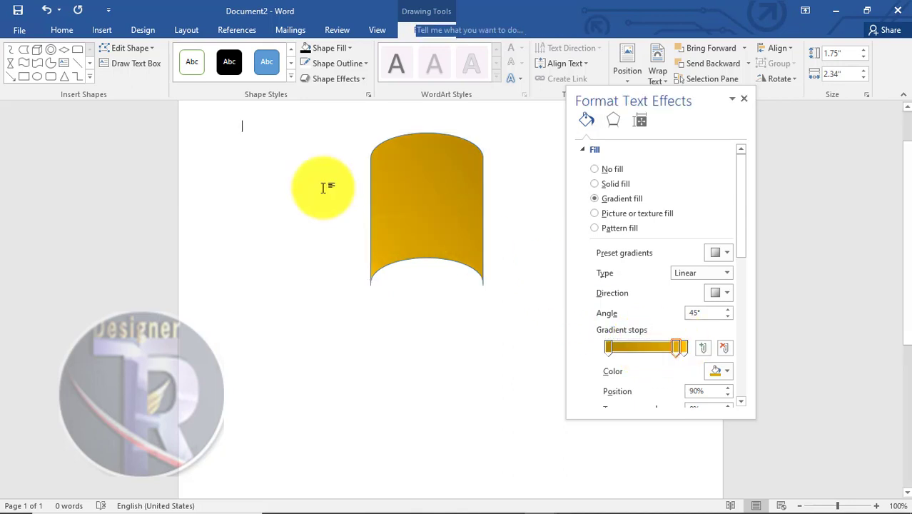
click(465, 215)
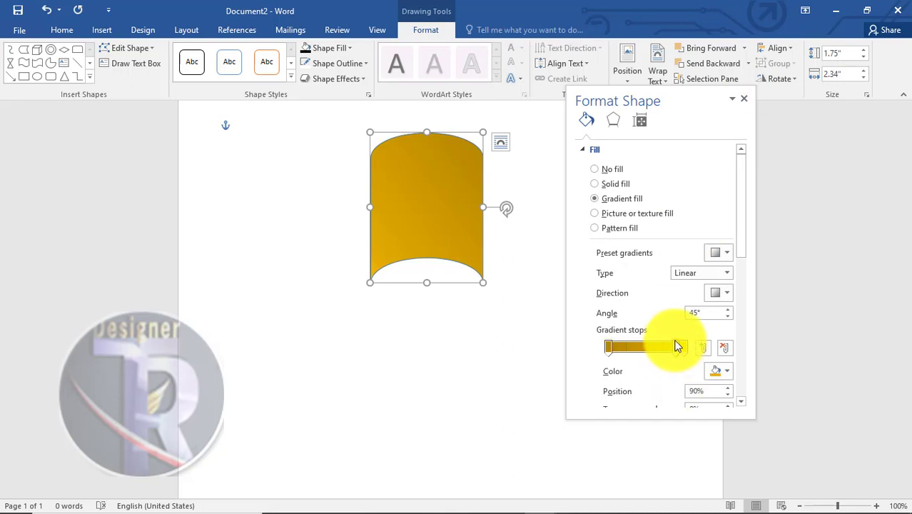
mouse_move(677, 346)
mouse_down()
mouse_move(646, 346)
mouse_move(662, 347)
mouse_up()
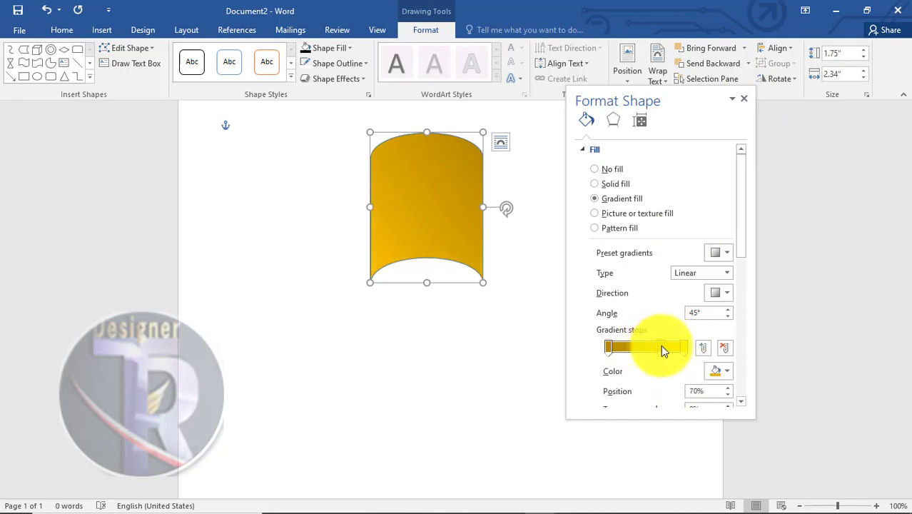
click(721, 252)
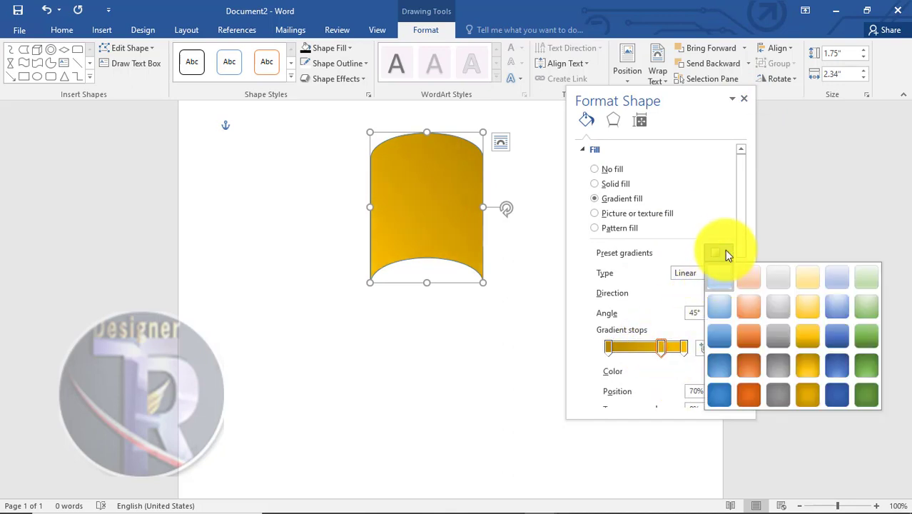
click(720, 212)
click(744, 99)
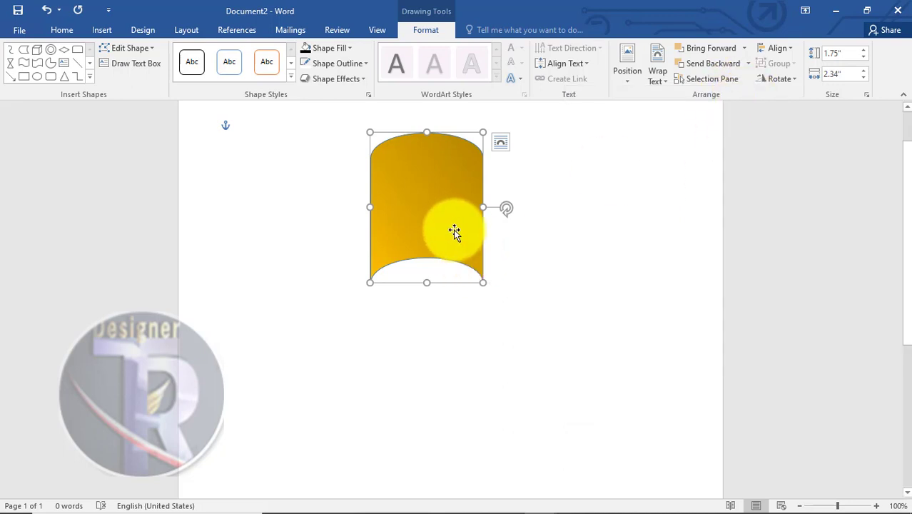
Step: Remove the outline from the gold curved shape
click(363, 61)
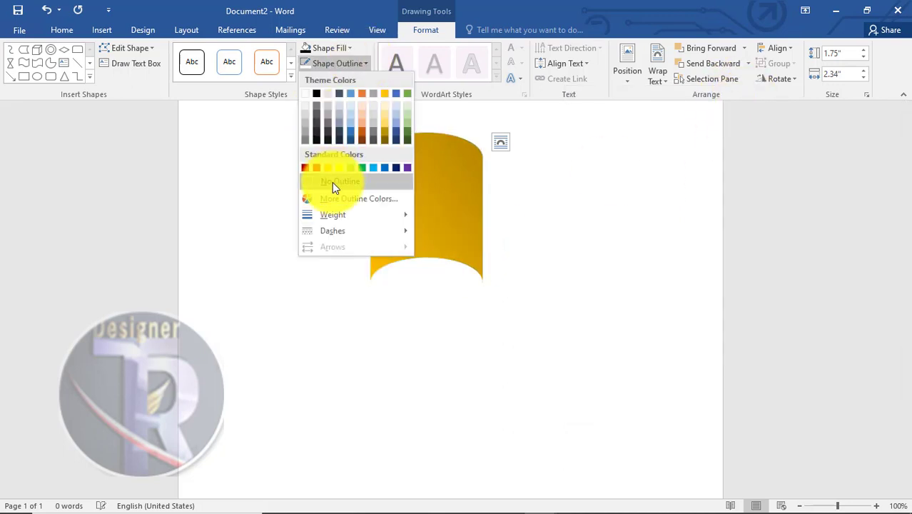
click(331, 185)
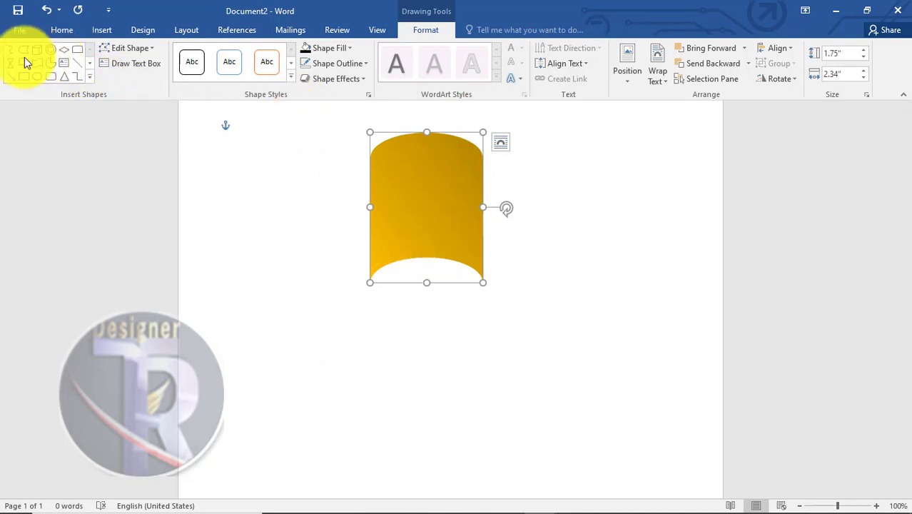
Step: Draw a rectangle about 4.48" high and 1.75" wide, overlapping the curved shape's lower end and extending below it
click(24, 77)
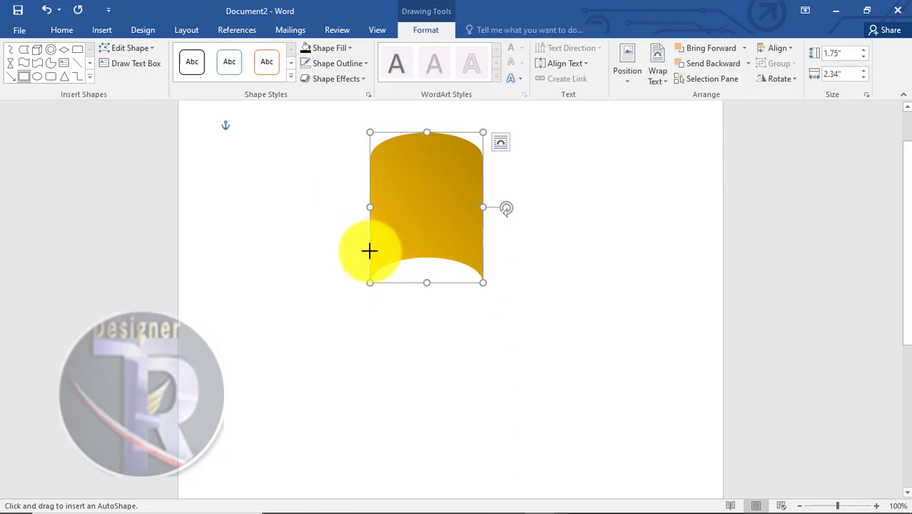
drag(369, 250, 479, 485)
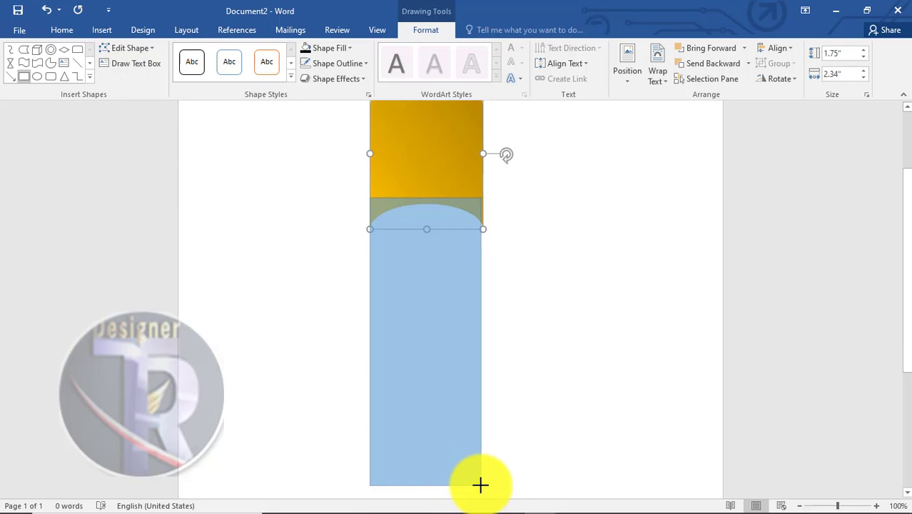
drag(479, 485, 482, 485)
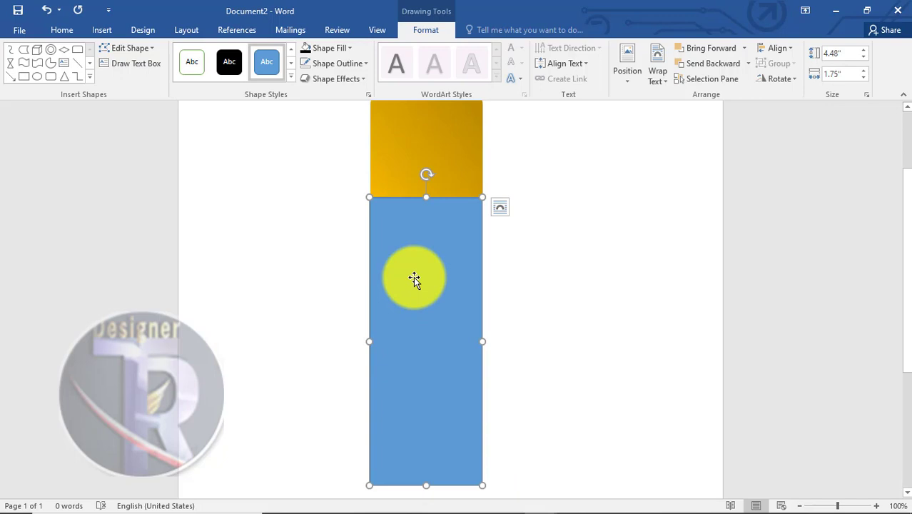
Step: Send the blue rectangle to the back, behind the gold curved shape
right_click(414, 278)
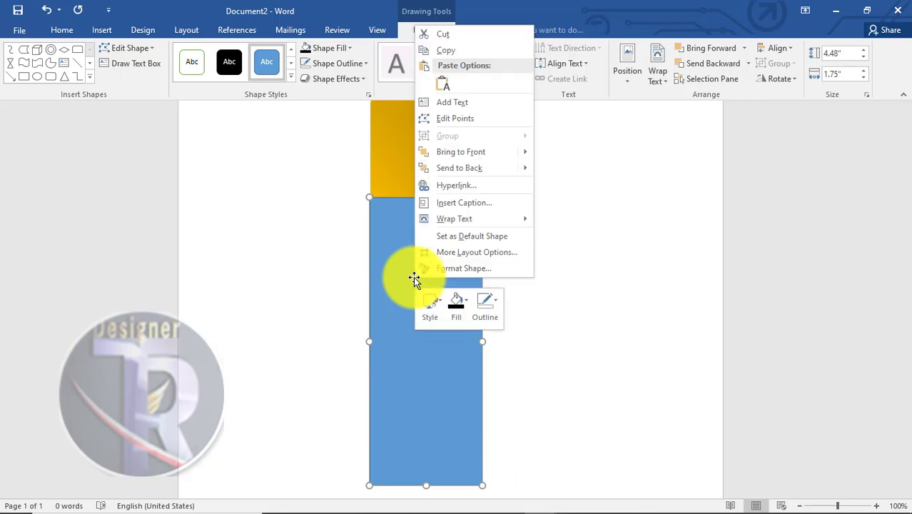
click(450, 172)
click(499, 281)
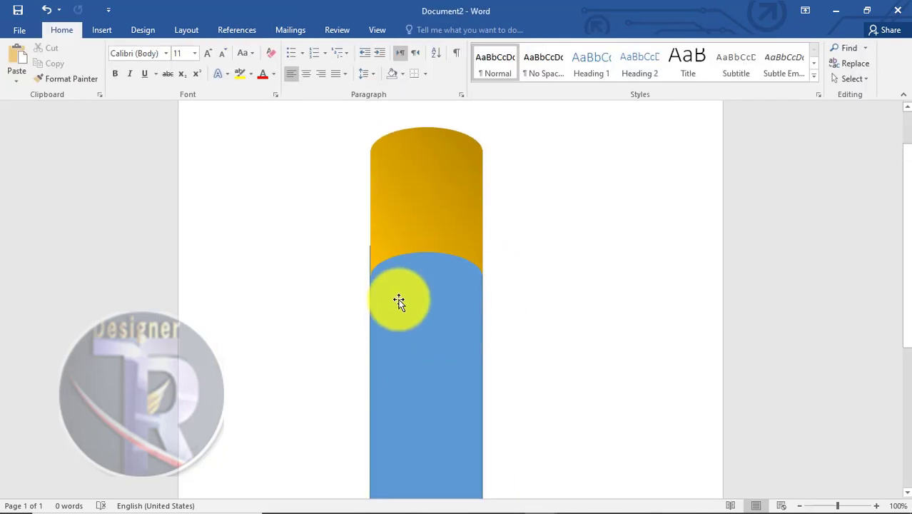
Step: Narrow the blue rectangle to about 1.72" so its sides line up with the gold shape's edges
click(399, 300)
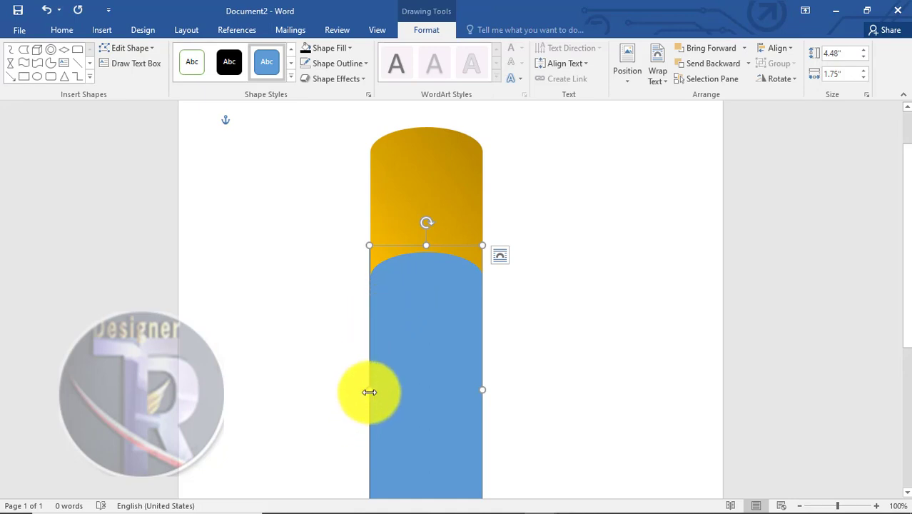
drag(369, 391, 373, 391)
click(563, 352)
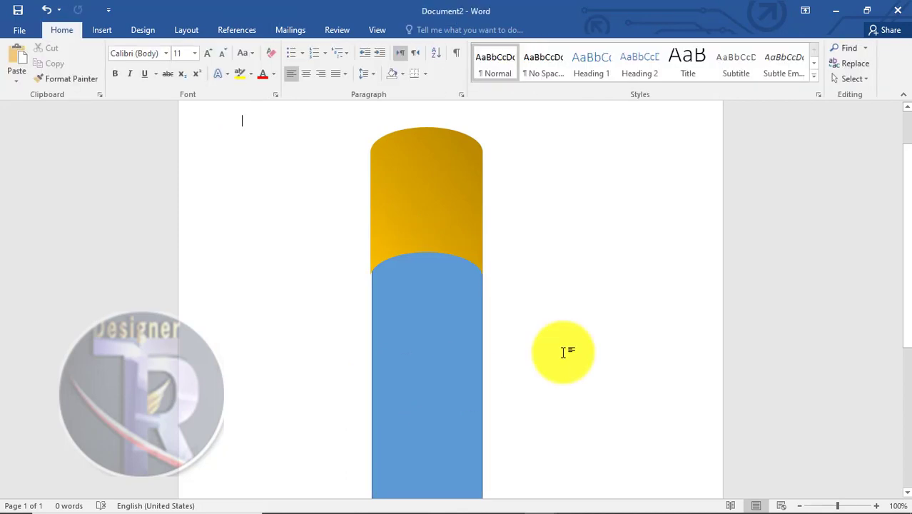
click(480, 326)
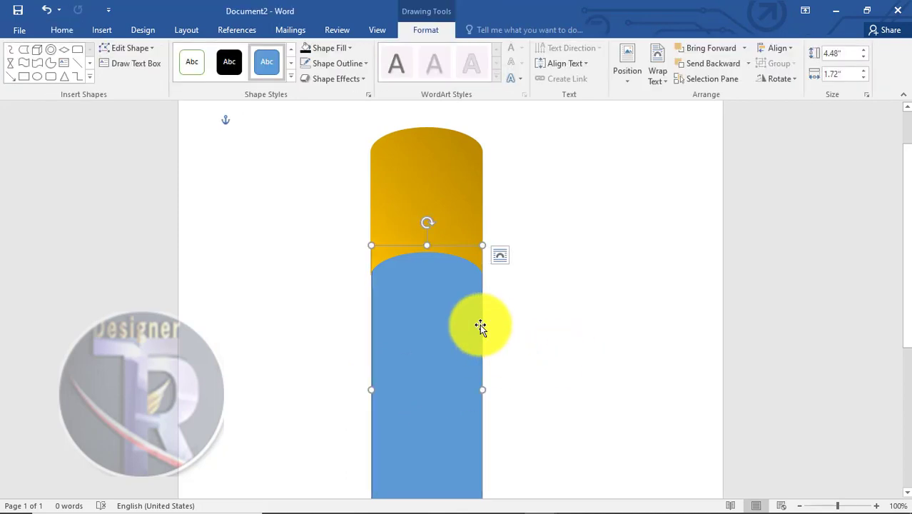
click(500, 323)
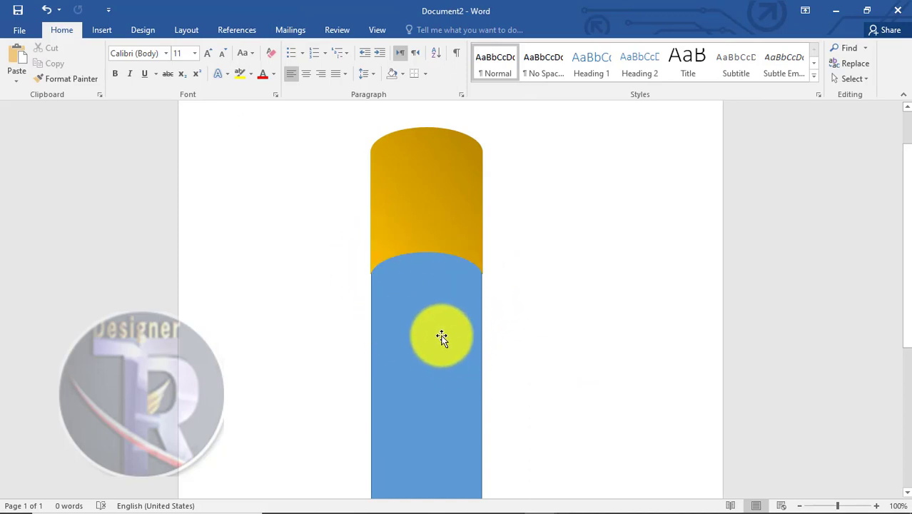
drag(903, 193, 905, 328)
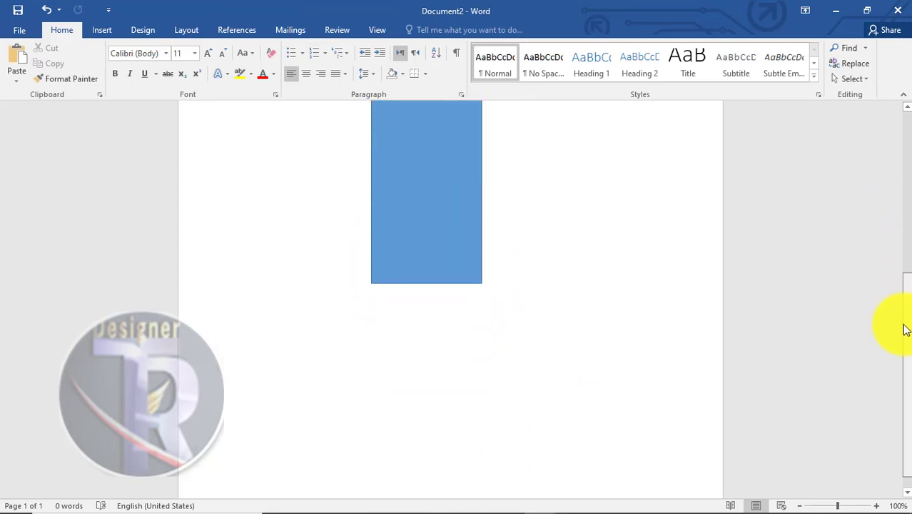
Step: Draw an isosceles triangle about 1.88" high and 1.68" wide directly below the blue rectangle
click(102, 32)
click(181, 79)
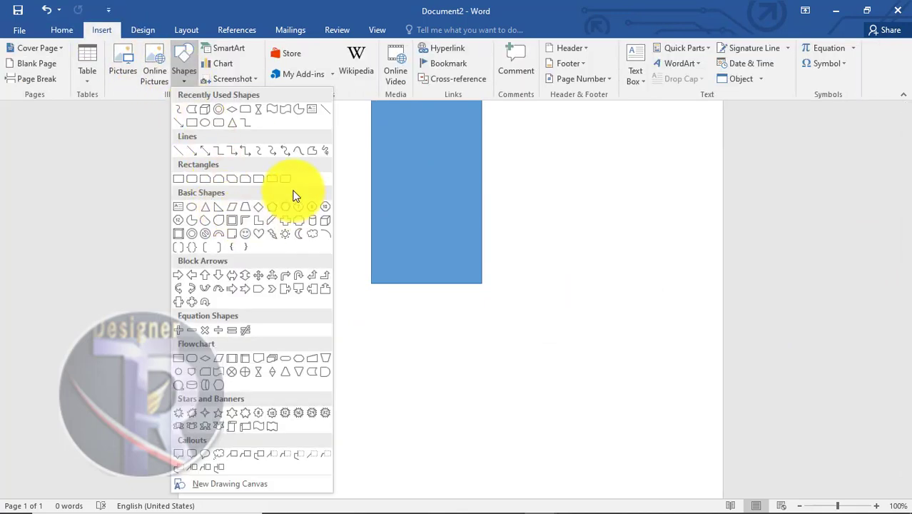
click(231, 125)
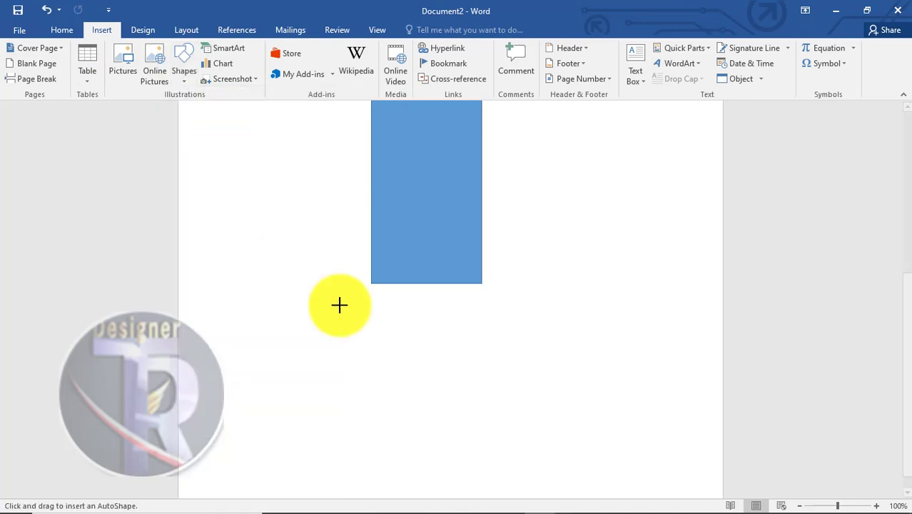
mouse_move(370, 284)
mouse_down()
mouse_move(389, 330)
mouse_move(423, 371)
mouse_move(478, 404)
mouse_up()
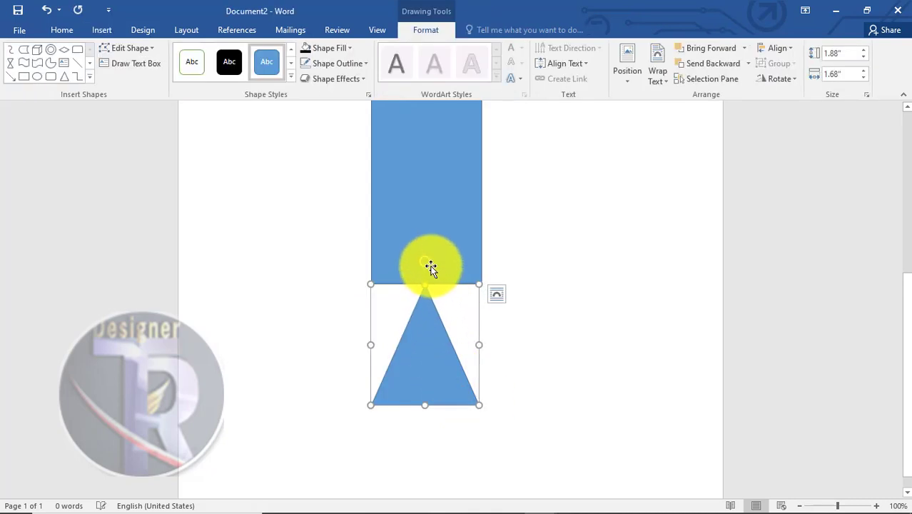
Step: Rotate the triangle to point downward, widen it to about 1.77" and place it against the blue rectangle's lower edge
drag(429, 264, 415, 477)
drag(413, 354, 417, 340)
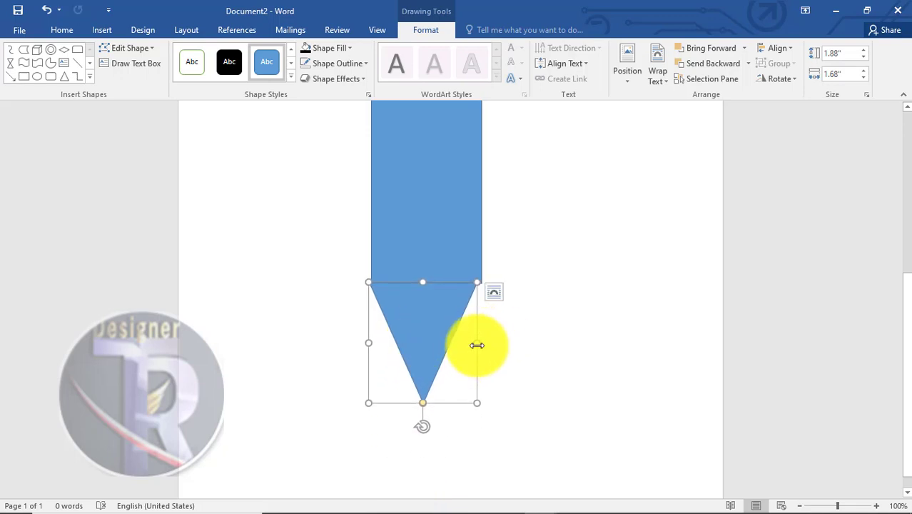
drag(476, 345, 484, 346)
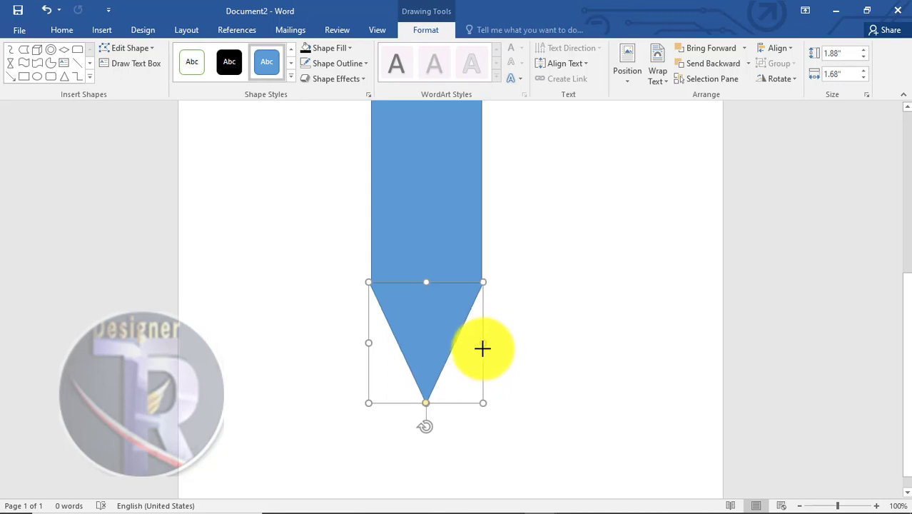
click(494, 370)
drag(903, 206, 903, 300)
click(417, 366)
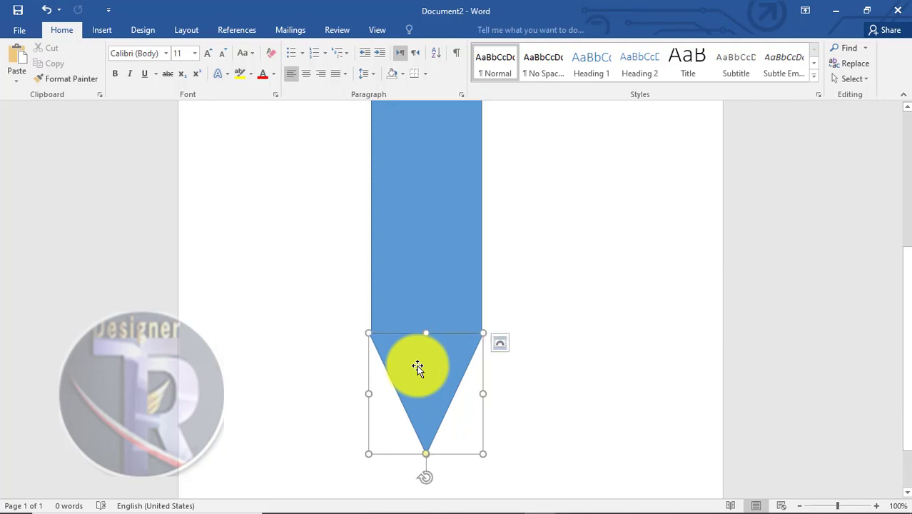
key(Down)
key(Right)
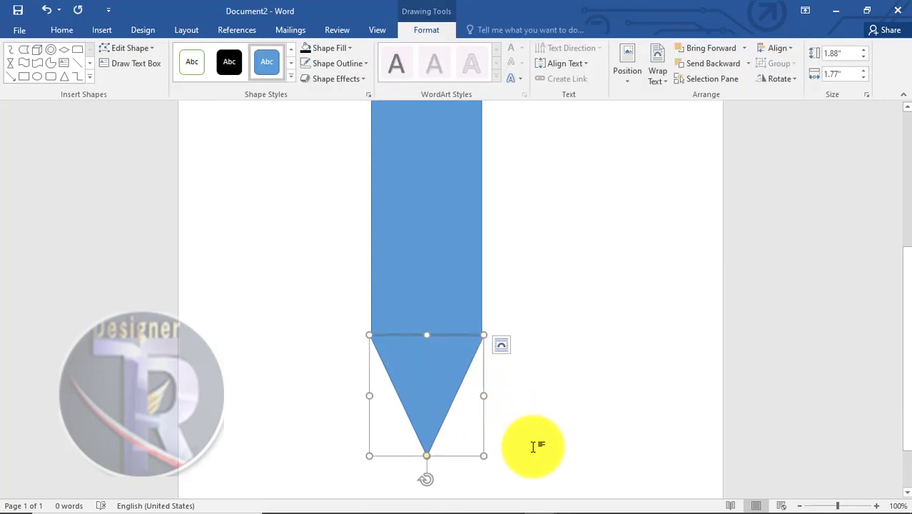
Step: Narrow the triangle to about 1.73" so its upper corners line up with the blue rectangle's sides
click(799, 505)
click(799, 505)
scroll(627, 423, up, 3)
click(627, 422)
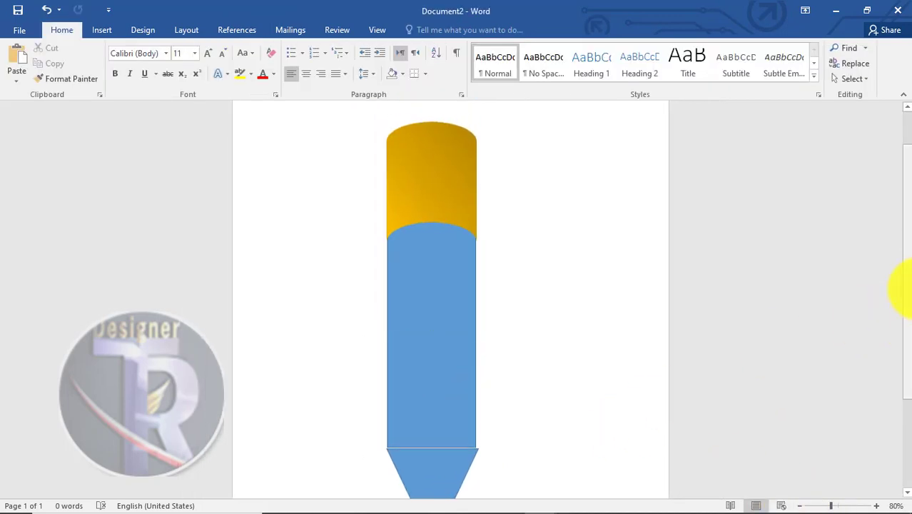
scroll(902, 289, down, 3)
click(431, 393)
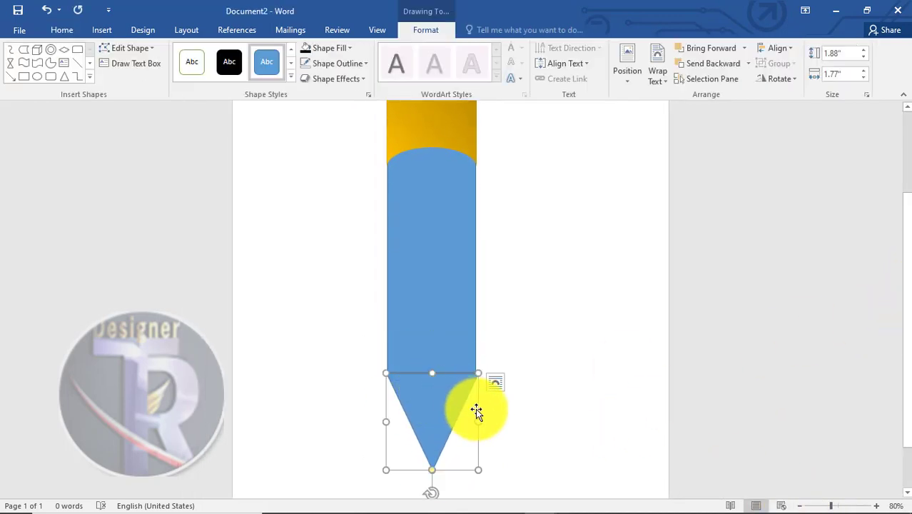
drag(476, 419, 472, 420)
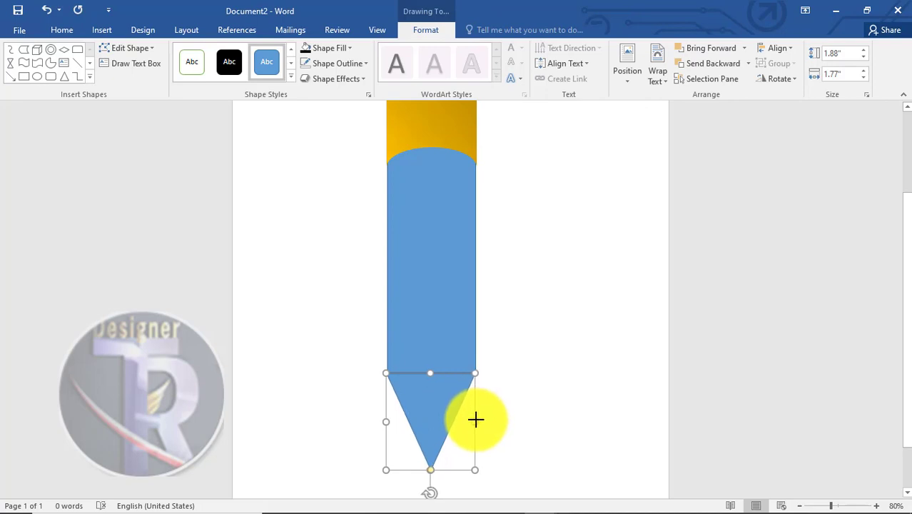
click(515, 414)
scroll(890, 228, up, 2)
scroll(895, 249, down, 2)
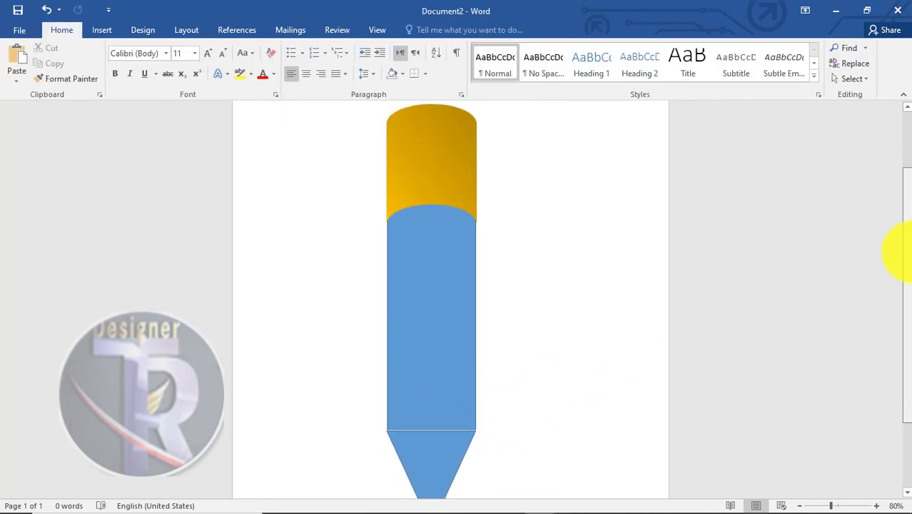
scroll(901, 273, down, 1)
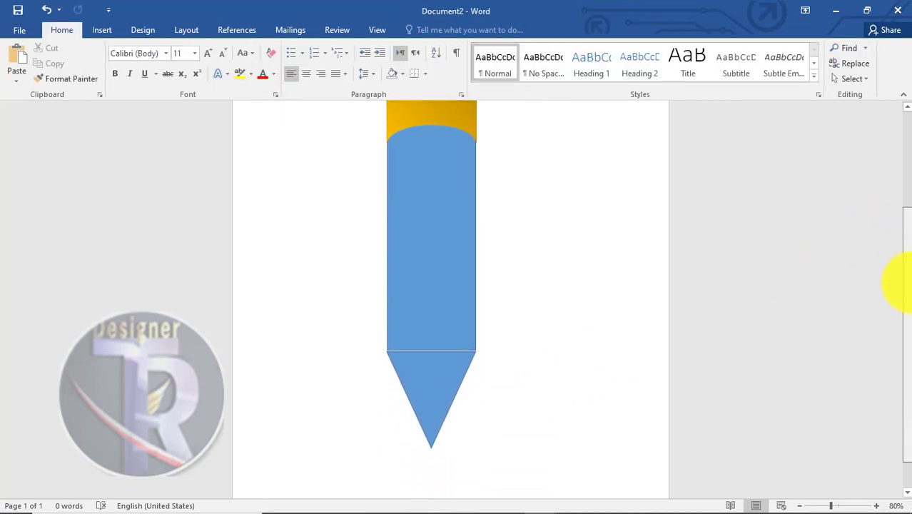
Step: Fill the triangle with the gray radial preset gradient from the fourth row and set its middle gradient stop to 35%
click(435, 359)
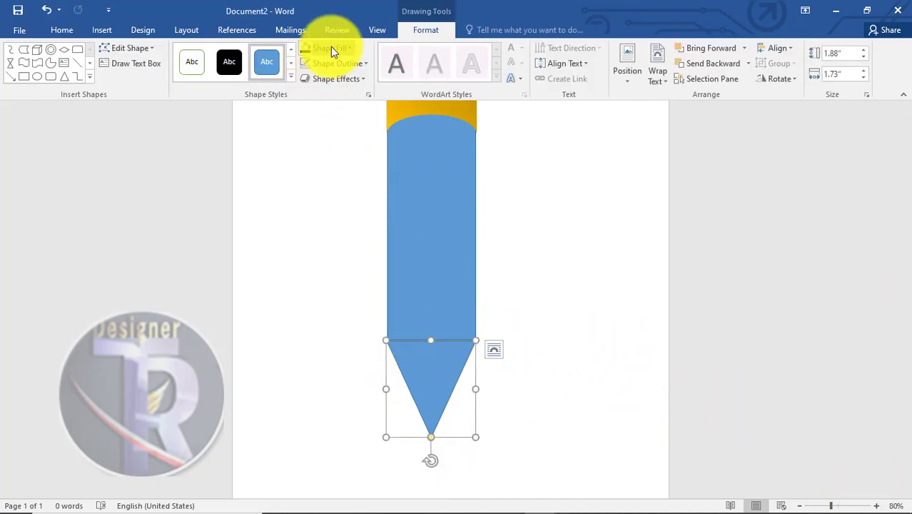
right_click(415, 368)
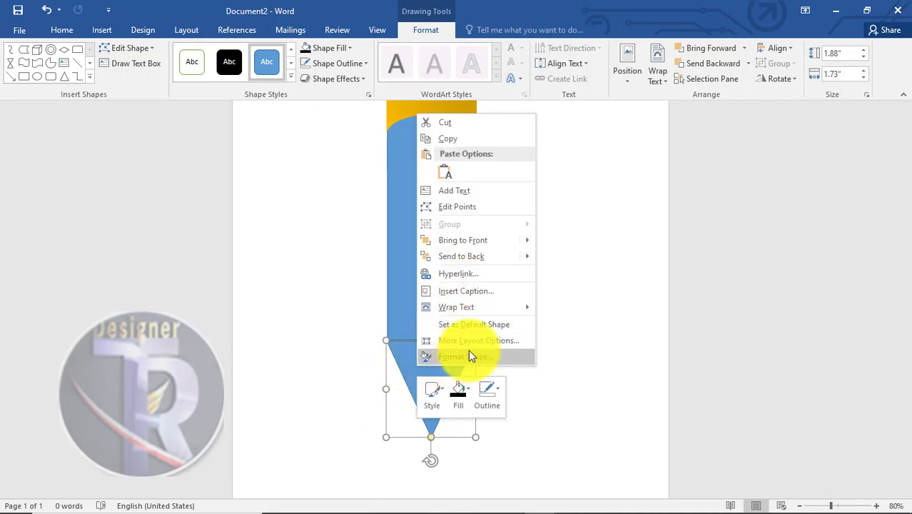
click(468, 354)
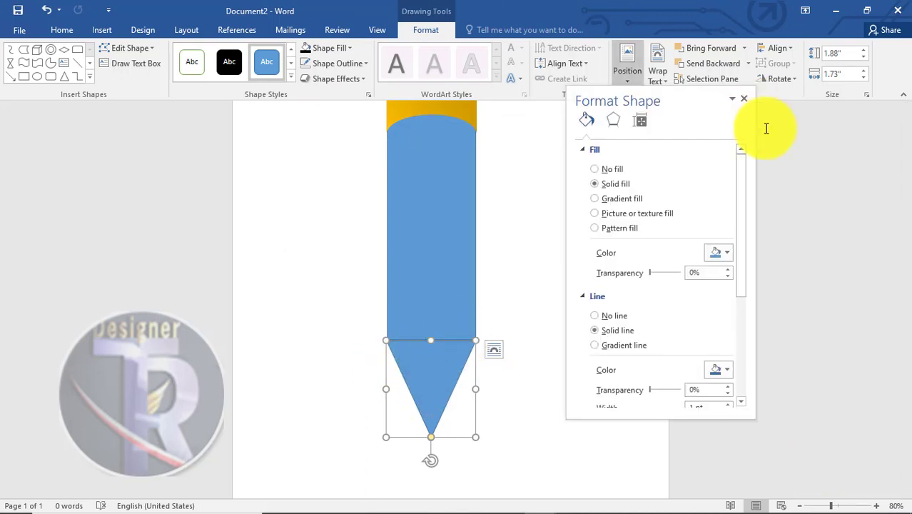
click(611, 198)
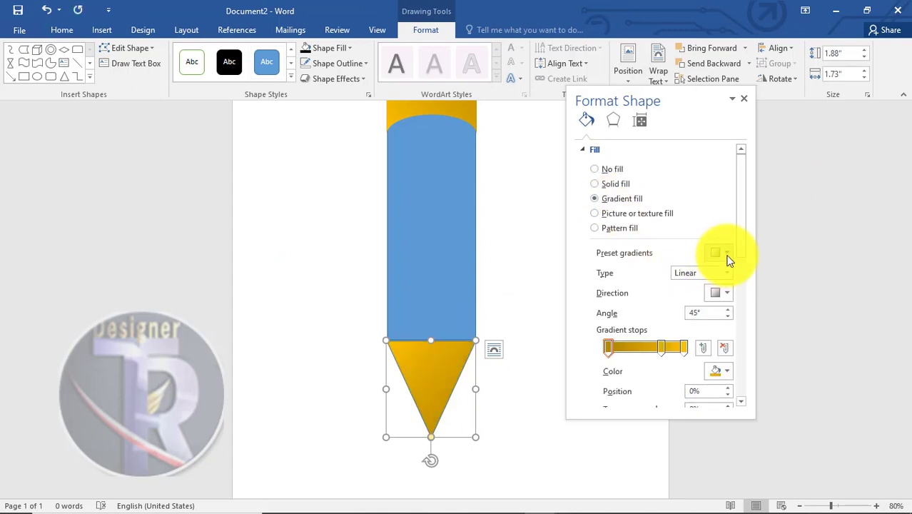
click(719, 253)
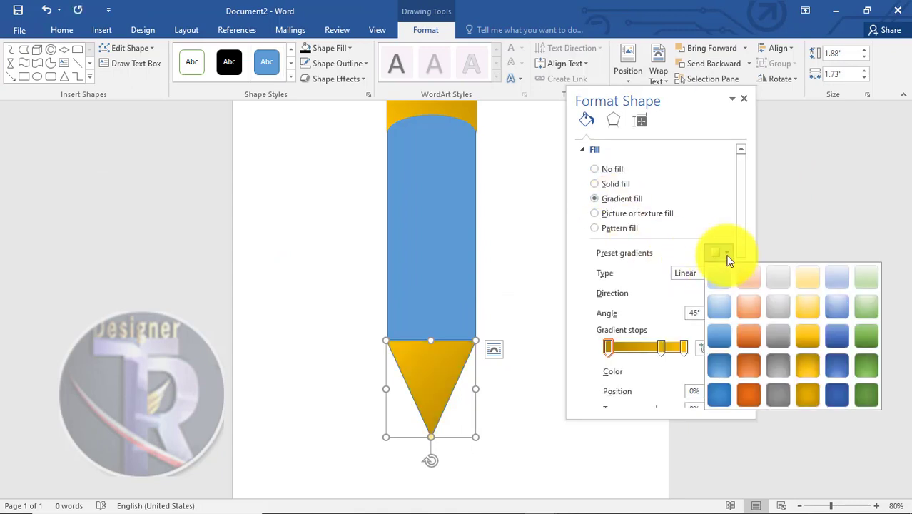
click(774, 388)
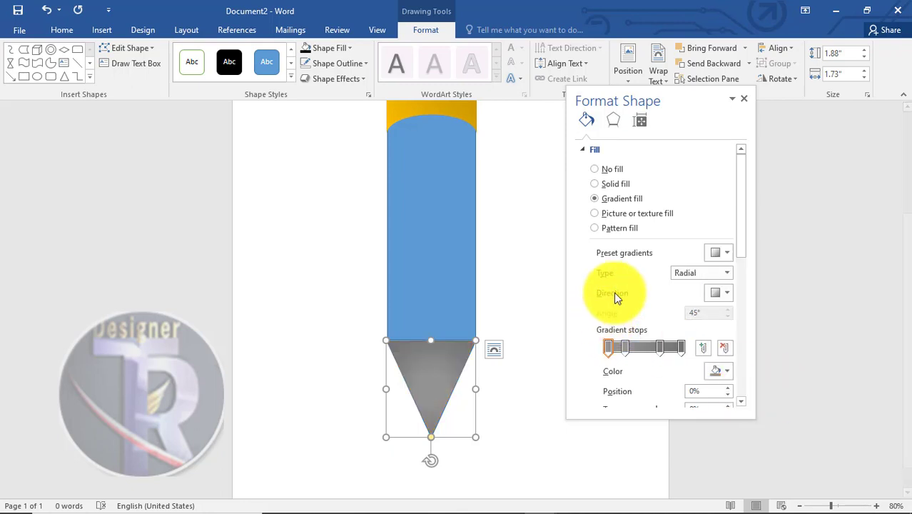
click(727, 252)
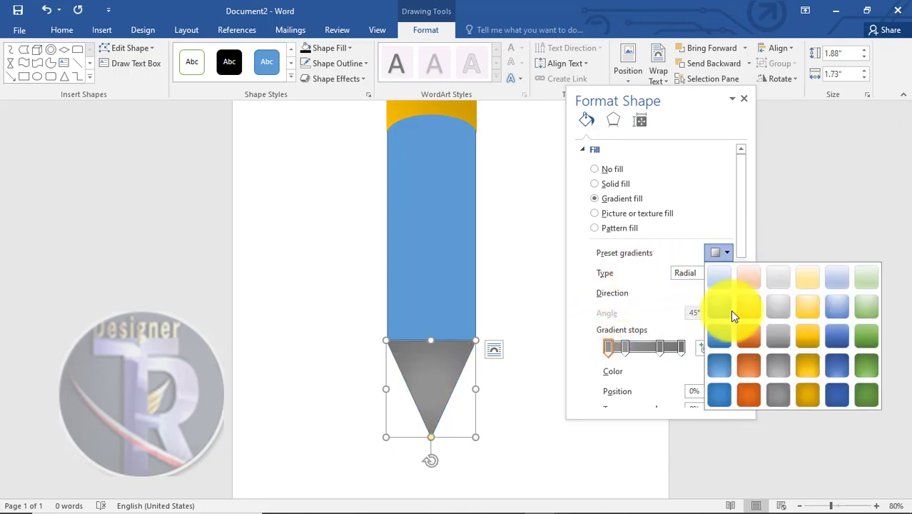
click(770, 360)
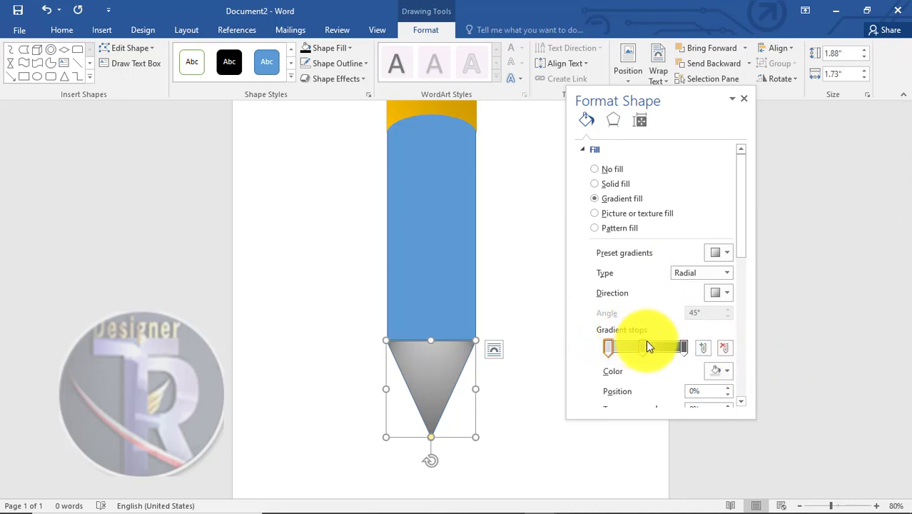
mouse_move(644, 347)
mouse_down()
mouse_move(654, 348)
mouse_move(637, 348)
mouse_up()
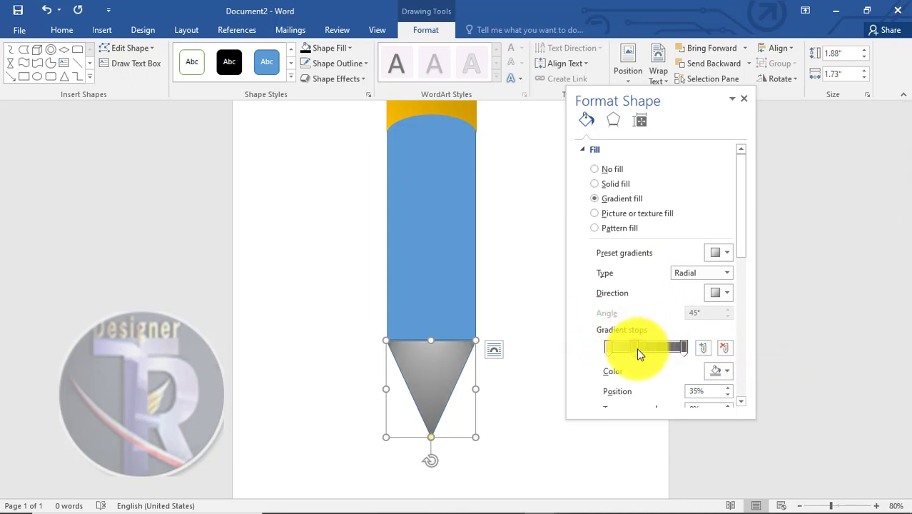
Step: Nudge the gray triangle up slightly to close the gap beneath the blue rectangle
click(482, 311)
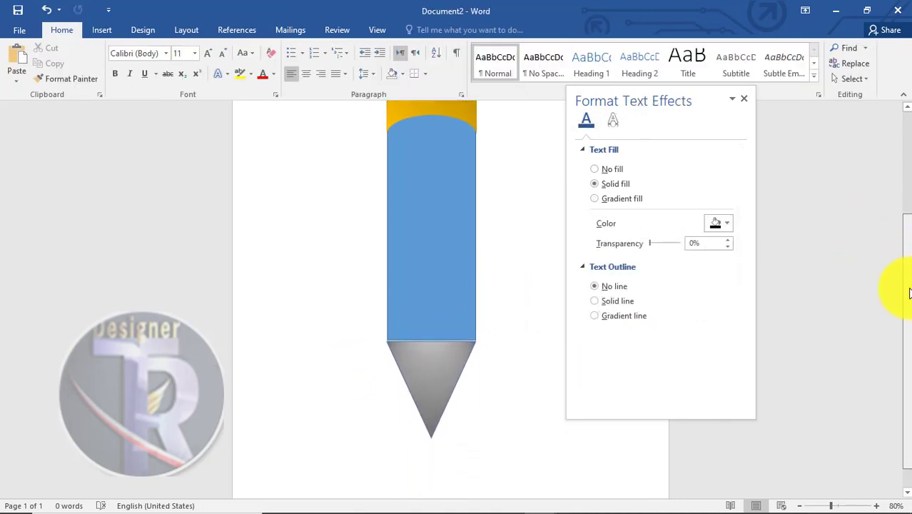
click(442, 382)
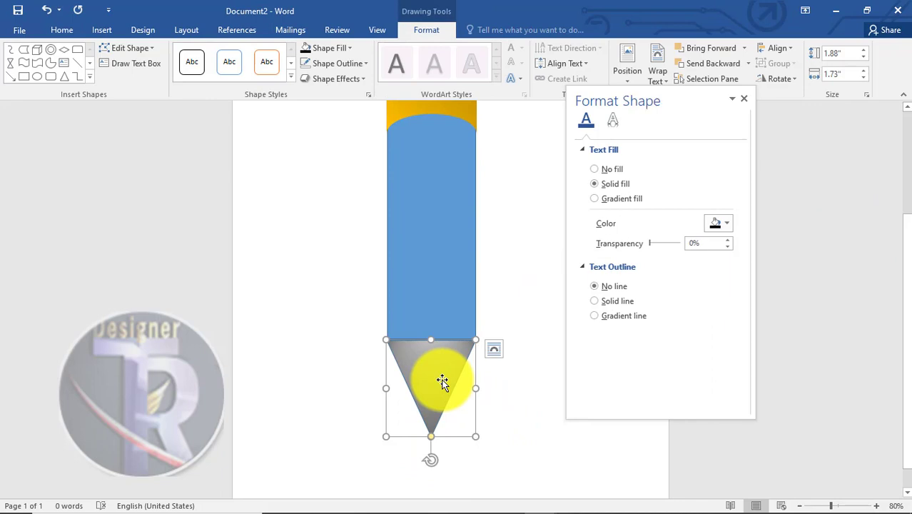
click(477, 394)
drag(907, 275, 905, 307)
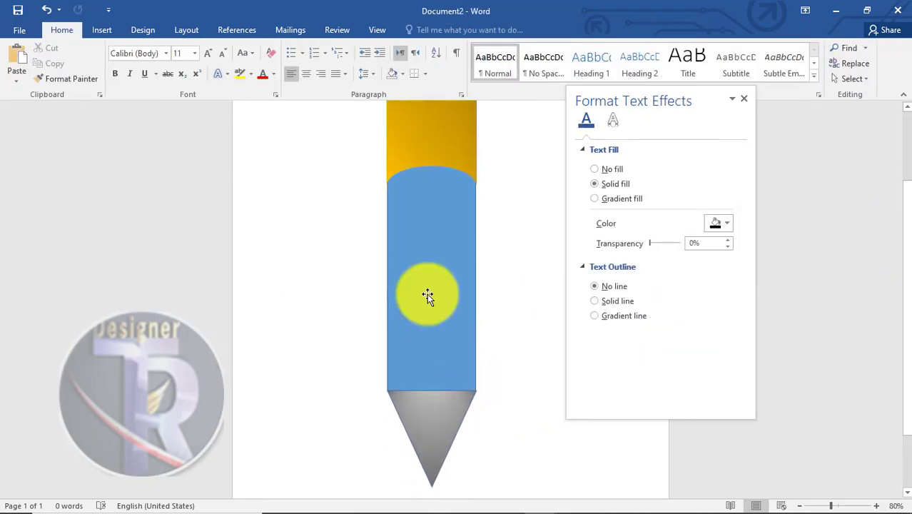
Step: Remove the outlines from the blue rectangle and the gray triangle, and close the formatting pane
click(427, 295)
click(327, 64)
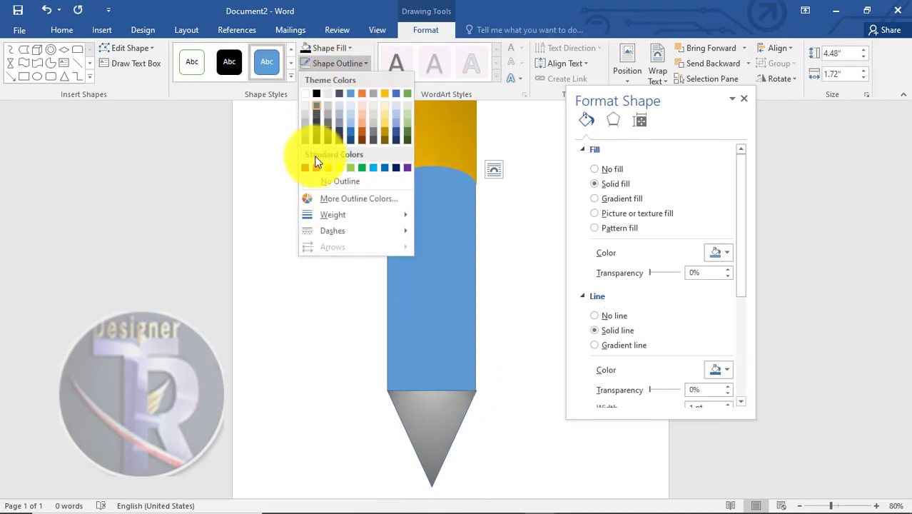
click(316, 178)
click(439, 398)
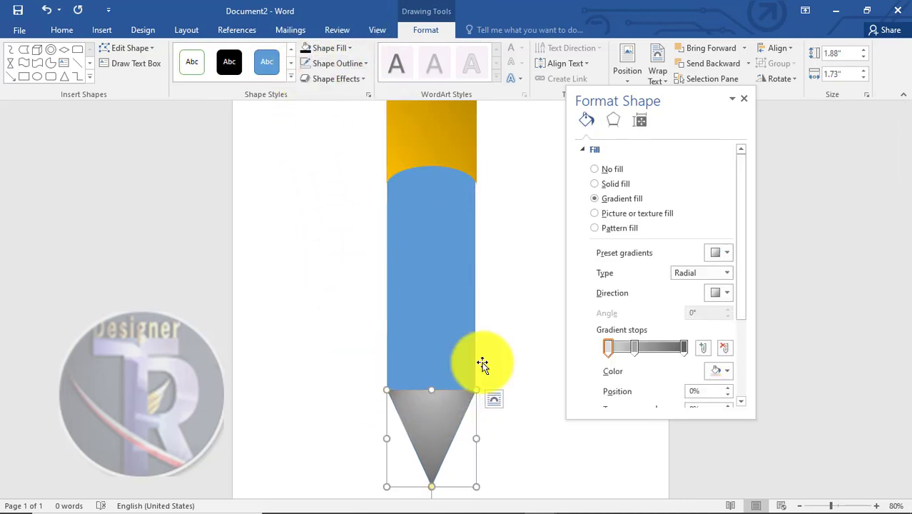
click(550, 473)
drag(908, 267, 907, 317)
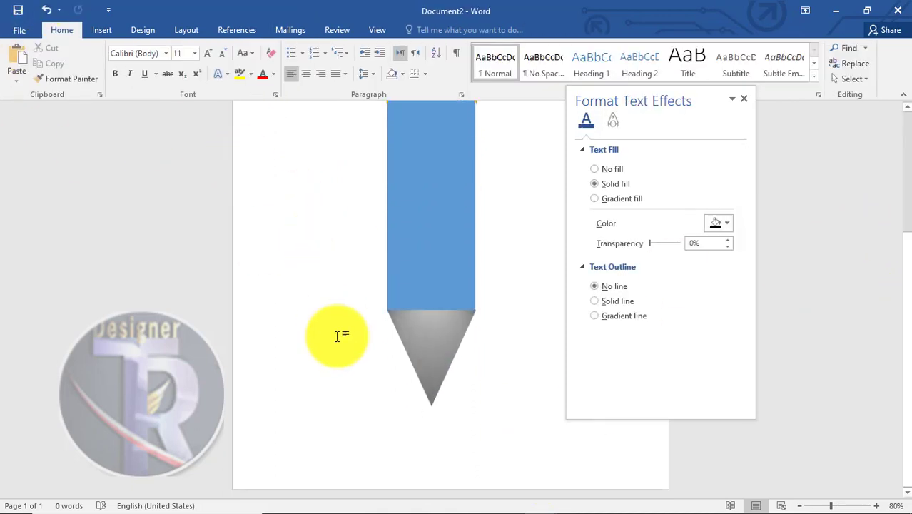
mouse_move(895, 183)
mouse_down()
mouse_move(897, 169)
mouse_move(898, 189)
mouse_move(806, 136)
mouse_up()
click(742, 100)
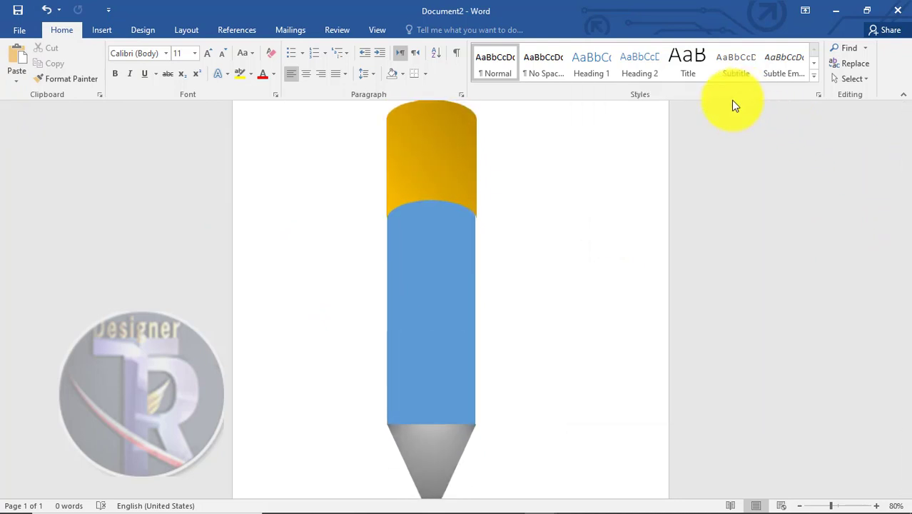
Step: Adjust the blue rectangle's width slightly so its right side lines up with the gold shape and the gray triangle
click(467, 271)
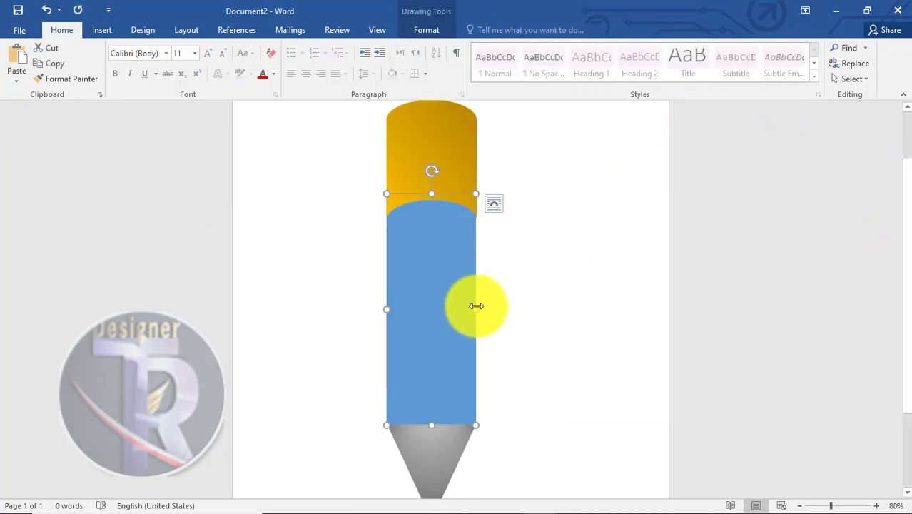
drag(478, 305, 475, 308)
click(520, 297)
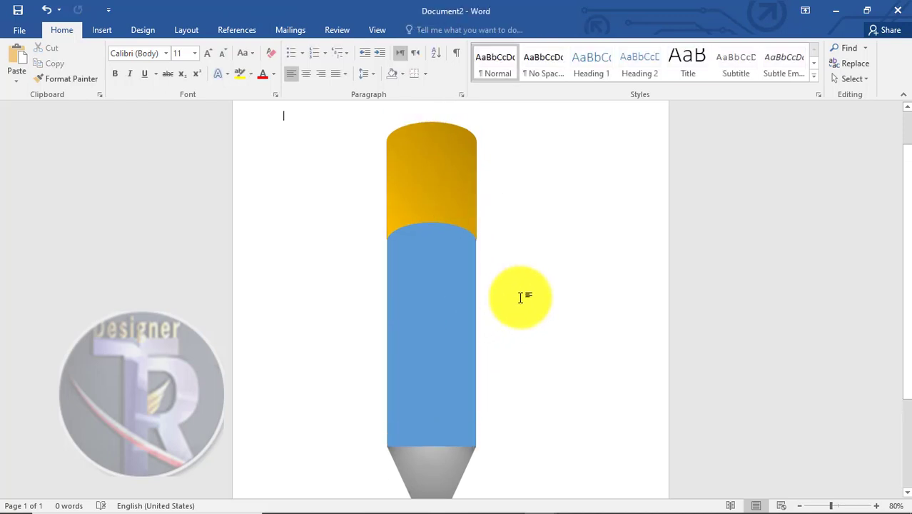
Step: Duplicate the gray triangle straight down, overlapping the lower part of the original
click(119, 34)
scroll(907, 182, up, 1)
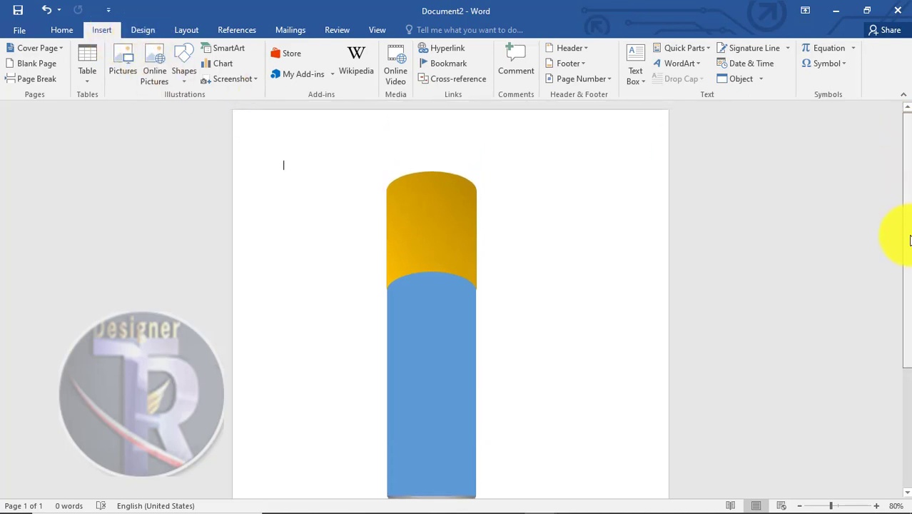
scroll(897, 285, down, 3)
click(453, 332)
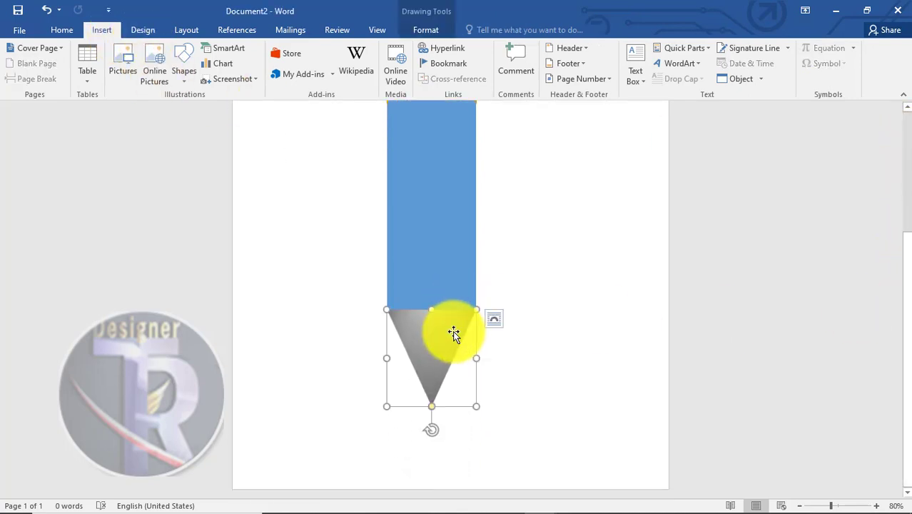
drag(457, 337, 458, 367)
click(470, 385)
scroll(906, 285, up, 3)
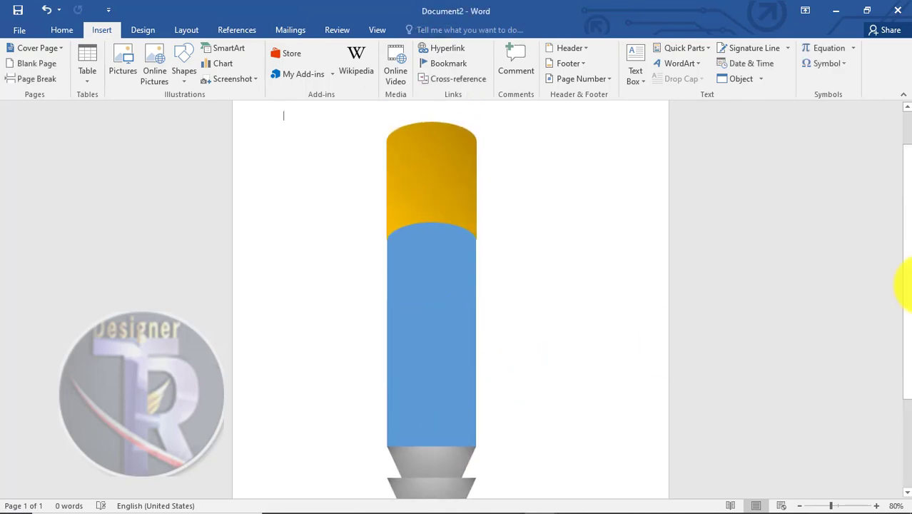
Step: Shrink the duplicated gray triangle to a small tip and place it over the original triangle's point
scroll(900, 357, down, 3)
click(428, 350)
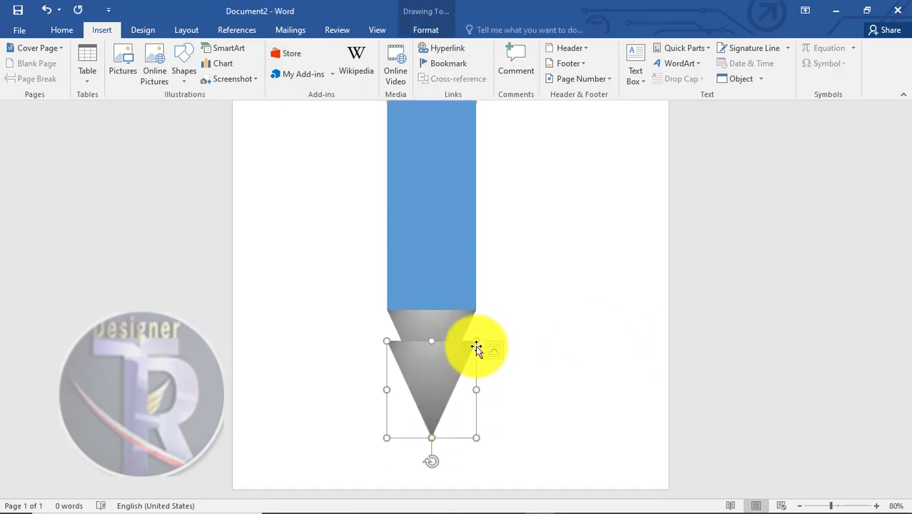
mouse_move(476, 346)
mouse_down()
mouse_move(418, 413)
mouse_move(417, 387)
mouse_move(430, 382)
mouse_up()
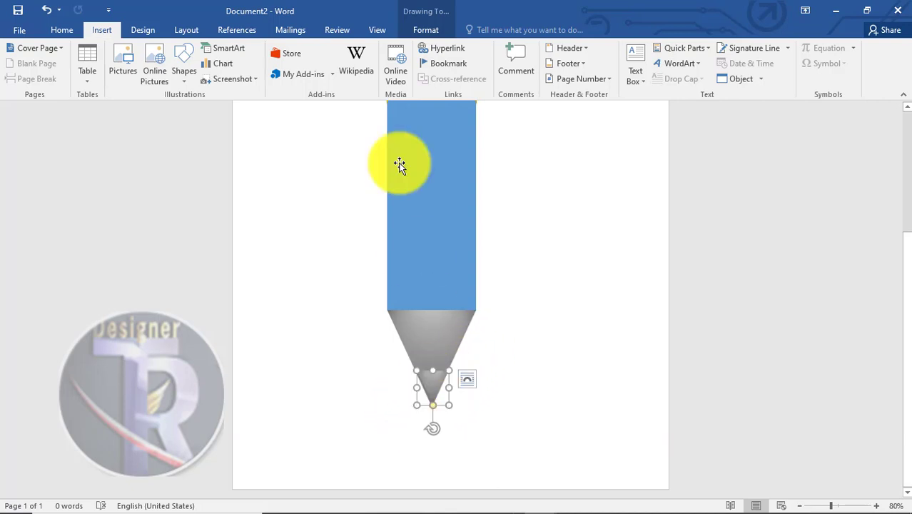
Step: Fill the small tip triangle with black and widen it slightly to 0.66 inches to cover the gray point
click(425, 29)
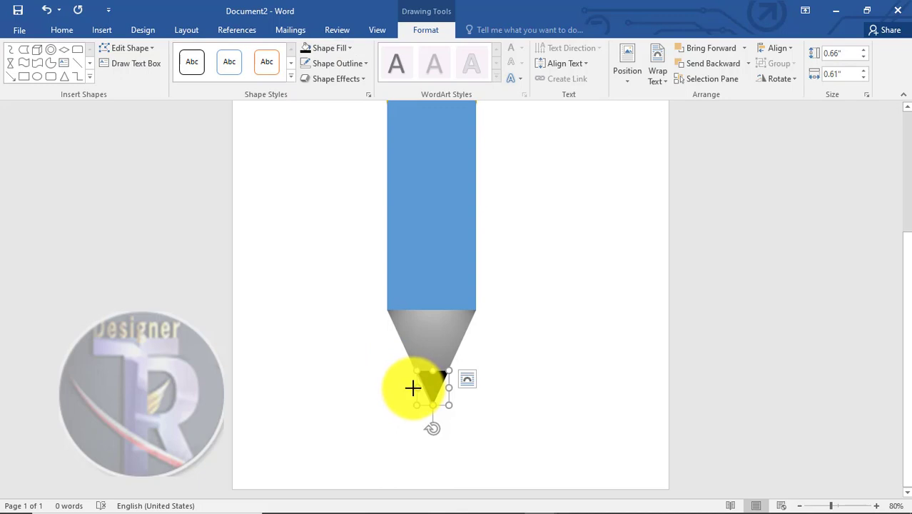
drag(413, 387, 412, 388)
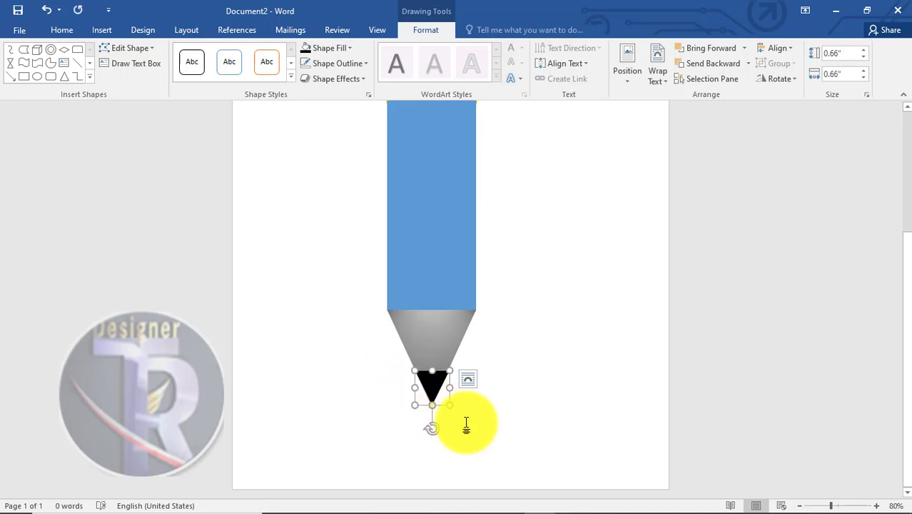
scroll(465, 424, up, 3)
click(897, 198)
Step: Examine at 140% zoom how the pencil's parts line up, from the gold cap down to the black tip
scroll(903, 277, down, 3)
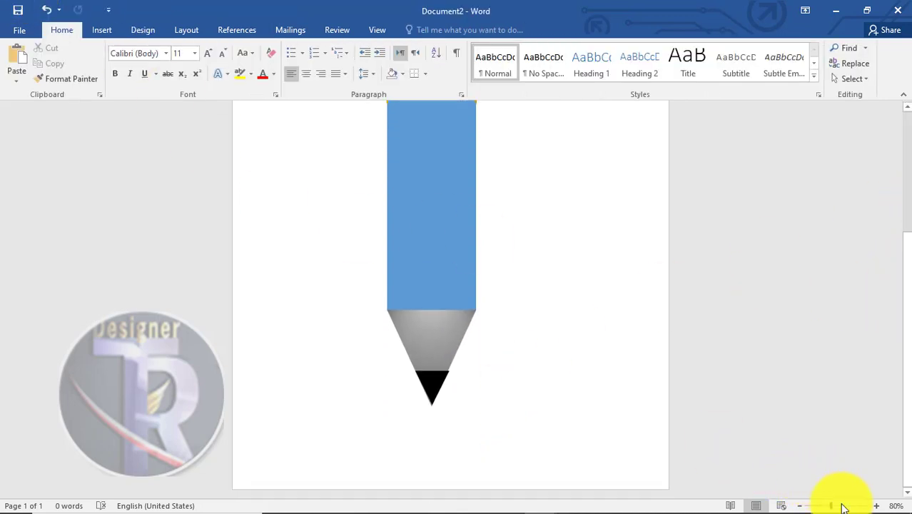
click(866, 505)
click(866, 505)
click(866, 505)
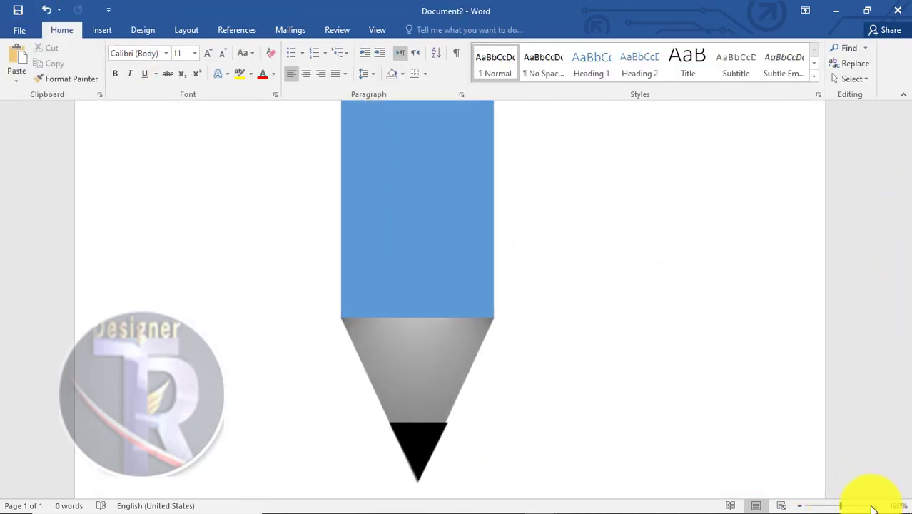
scroll(425, 458, up, 5)
scroll(895, 385, down, 10)
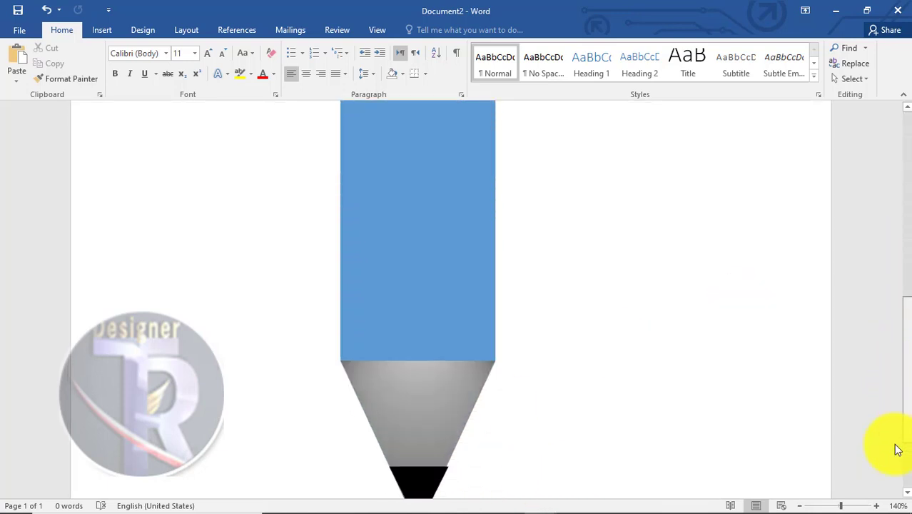
click(431, 306)
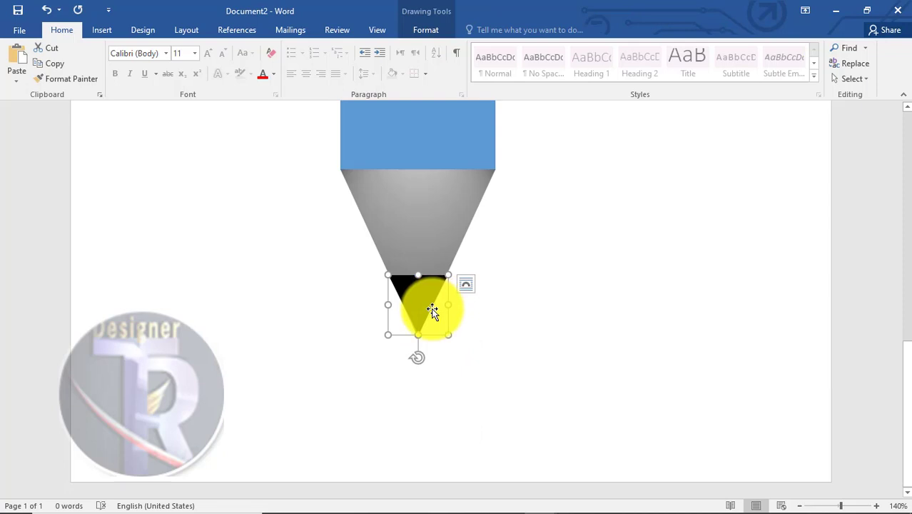
click(439, 366)
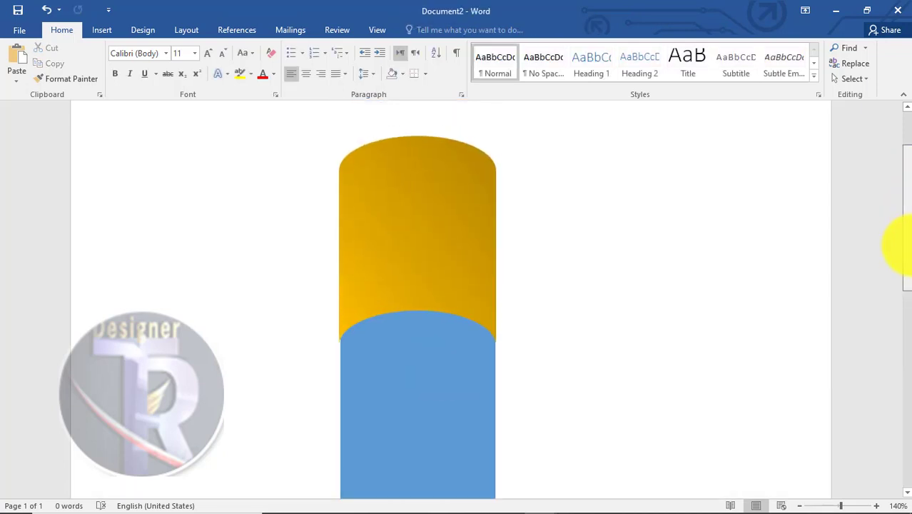
scroll(896, 373, down, 10)
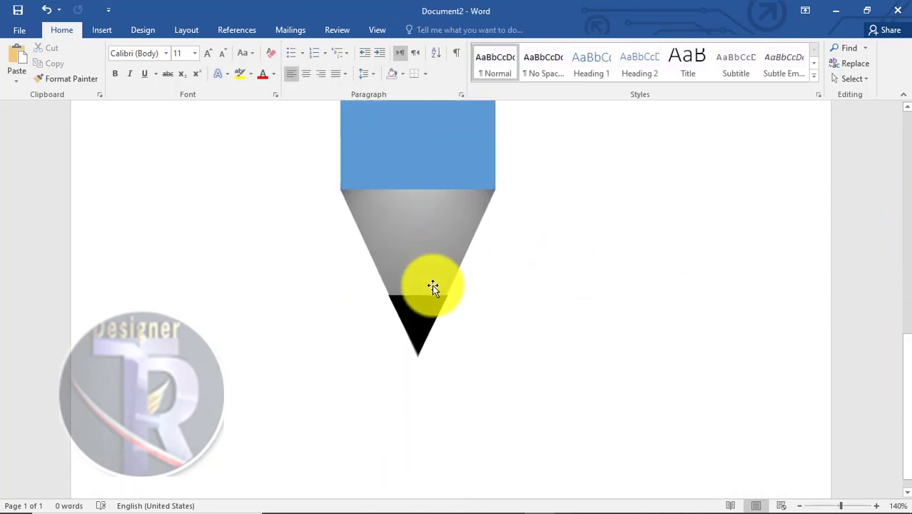
Step: Edit the black triangle's points, moving its upper corners slightly to line up with the gray triangle's slanted edges
right_click(421, 308)
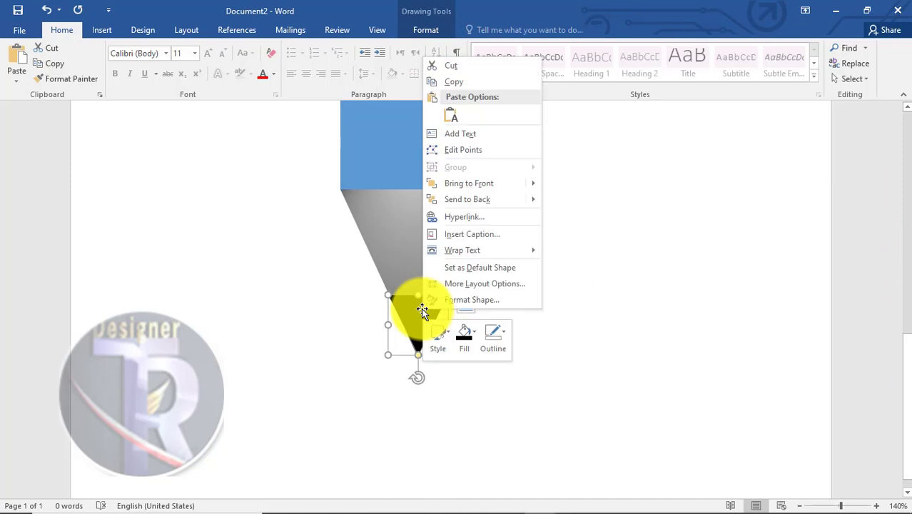
click(464, 150)
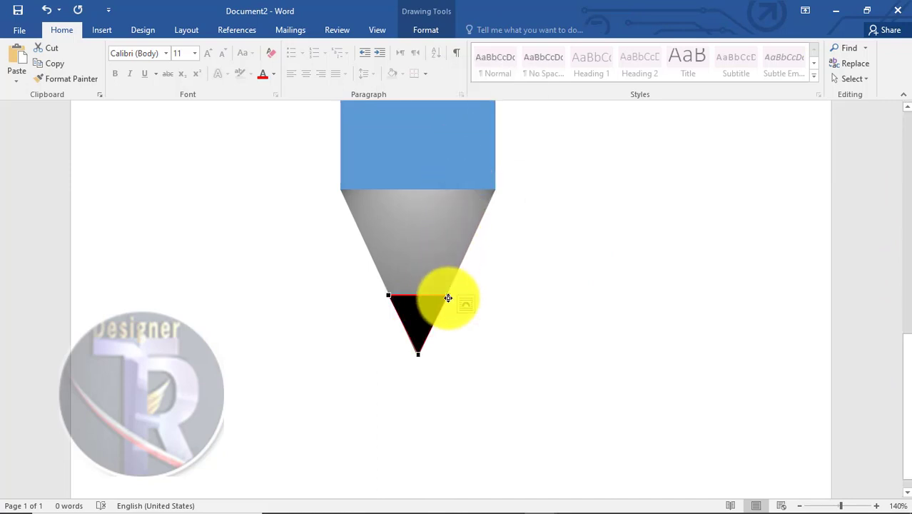
key(Escape)
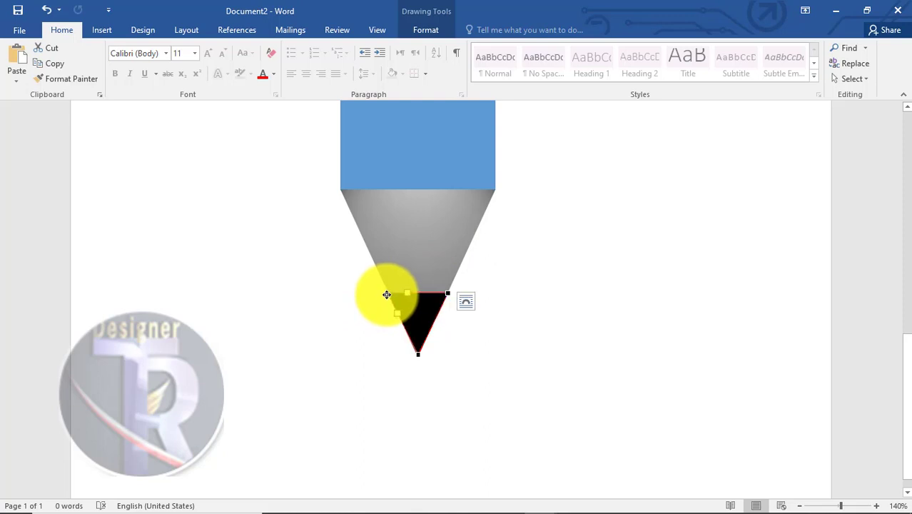
click(509, 309)
Step: Nudge the black tip triangle slightly left and down over the gray triangle's point
drag(904, 214, 900, 379)
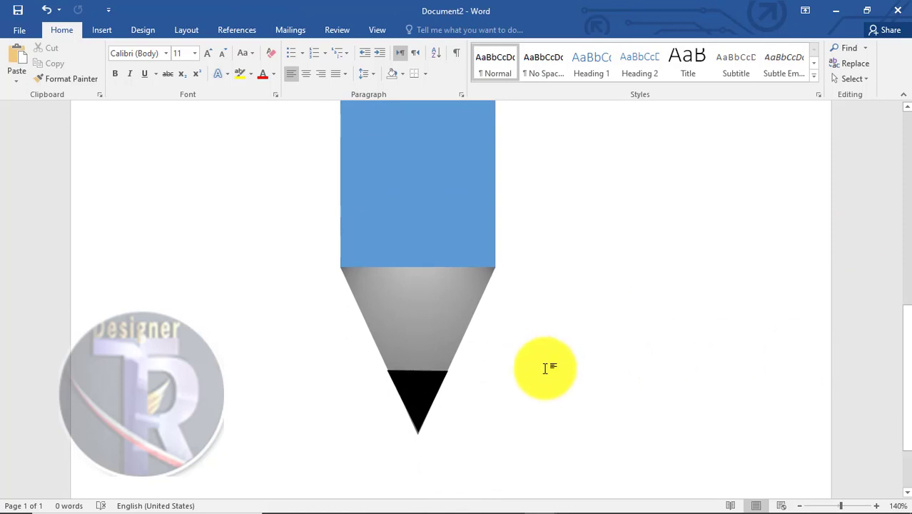
click(414, 395)
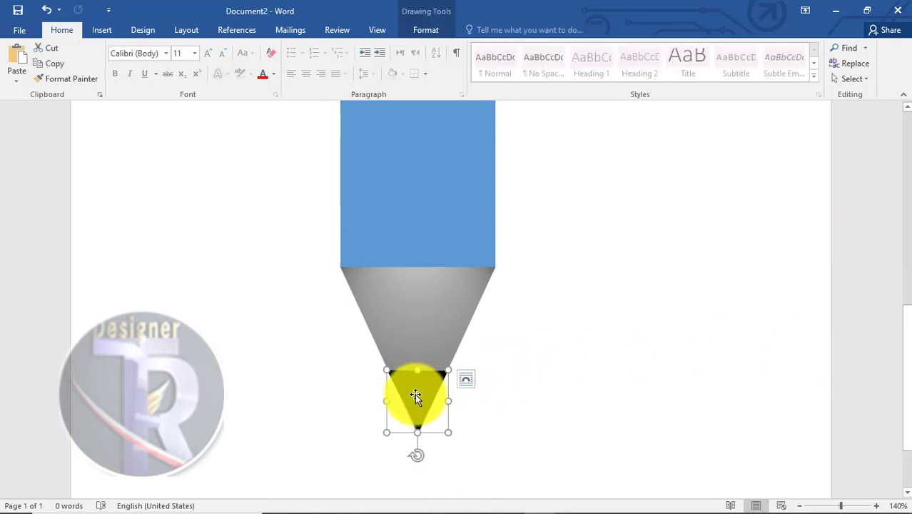
drag(415, 397, 414, 396)
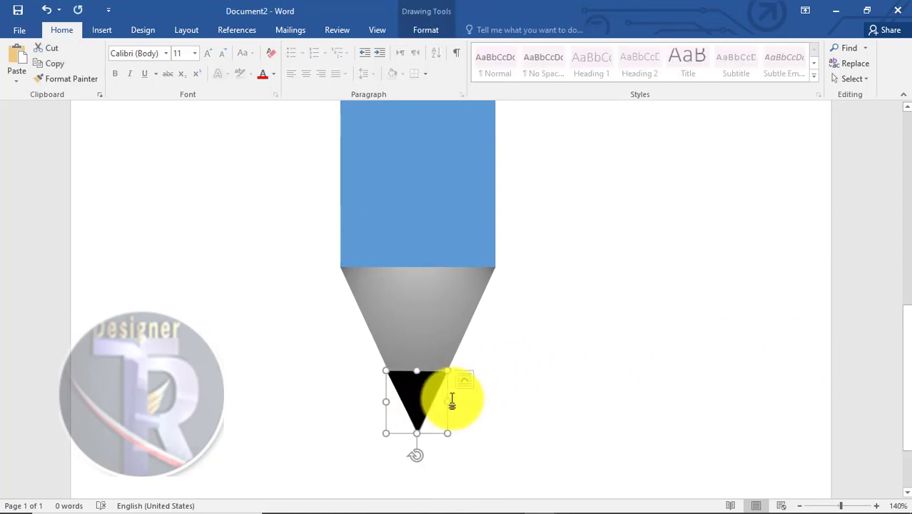
click(529, 389)
Step: Fill the pencil's blue rectangular body with the standard dark red color
scroll(529, 388, up, 5)
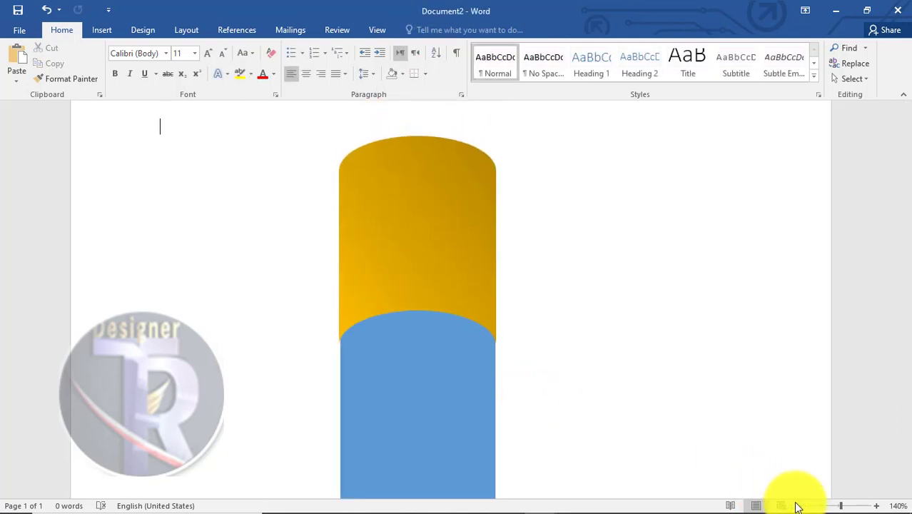
scroll(800, 506, down, 7)
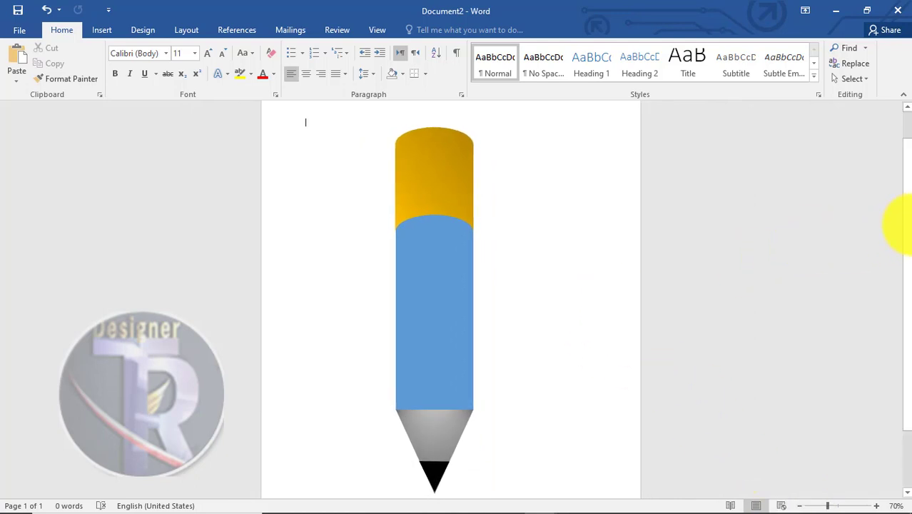
scroll(903, 292, down, 3)
drag(903, 292, 888, 226)
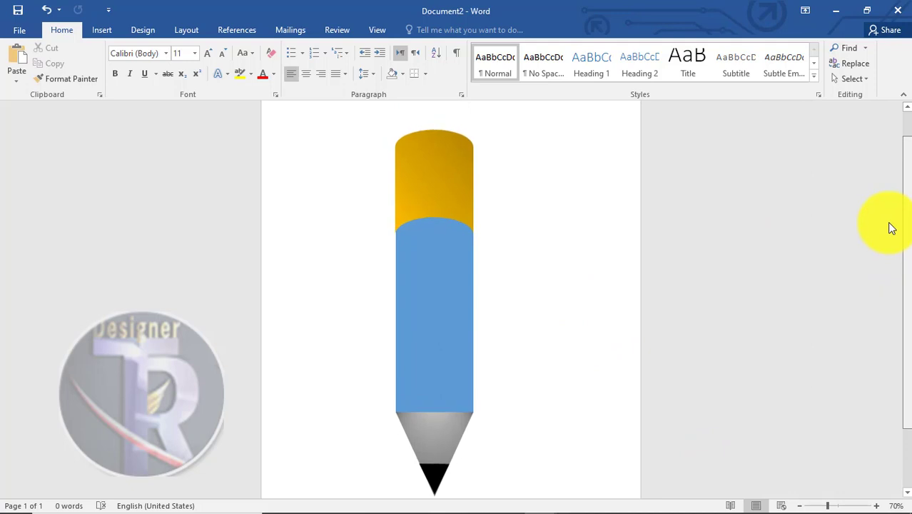
click(430, 348)
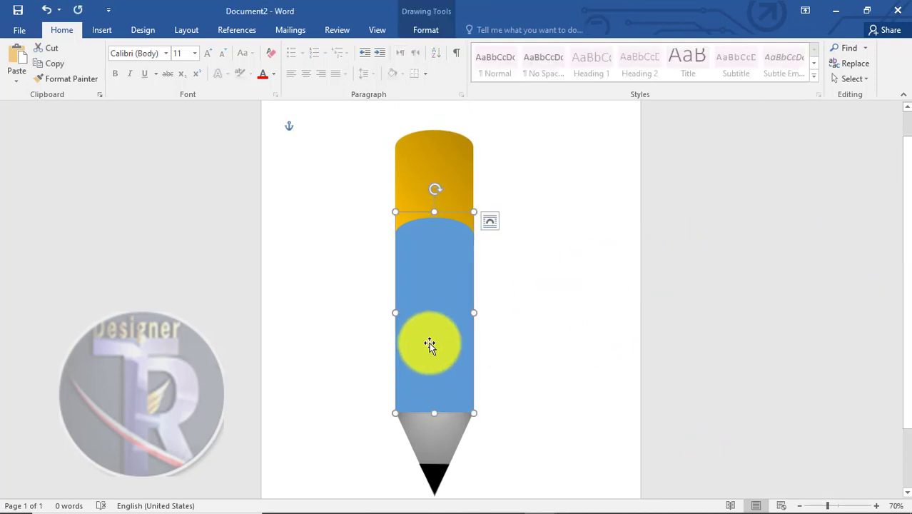
click(426, 30)
click(329, 48)
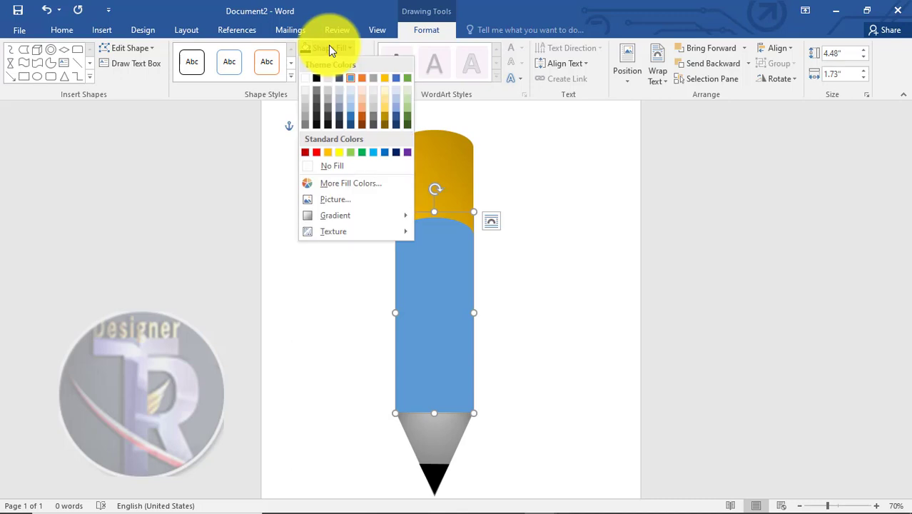
click(305, 155)
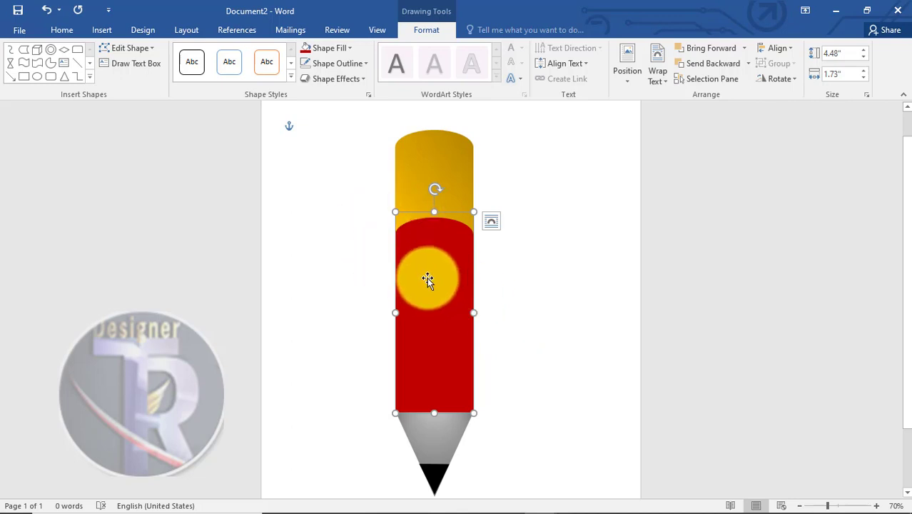
Step: Draw a curved connector about 4.58 inches high and 1.27 inches wide, from the gold cap's lower left to the gray triangle's upper right
click(89, 76)
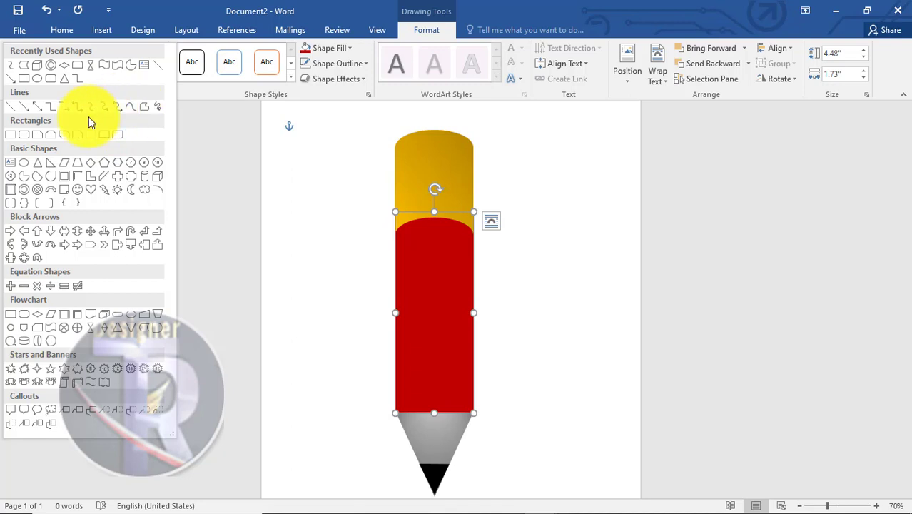
click(93, 112)
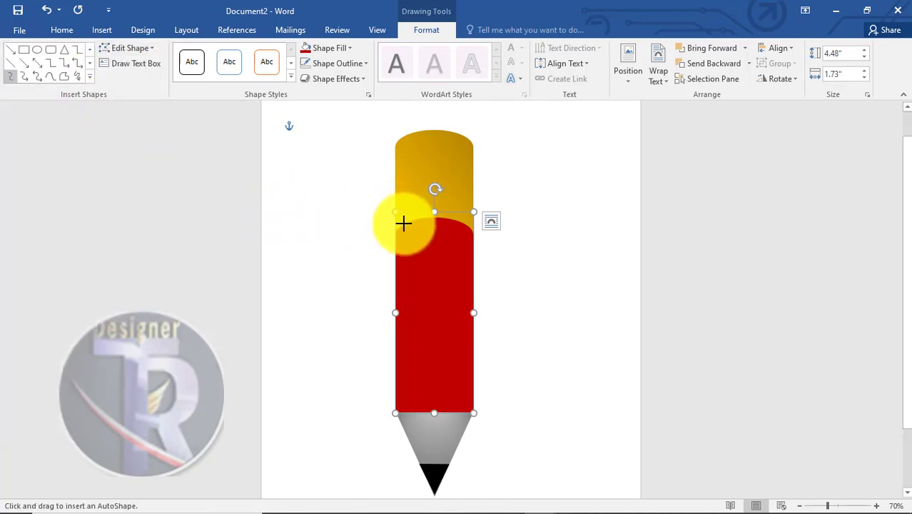
mouse_move(402, 214)
mouse_down()
mouse_move(439, 310)
mouse_move(436, 360)
mouse_move(459, 419)
mouse_up()
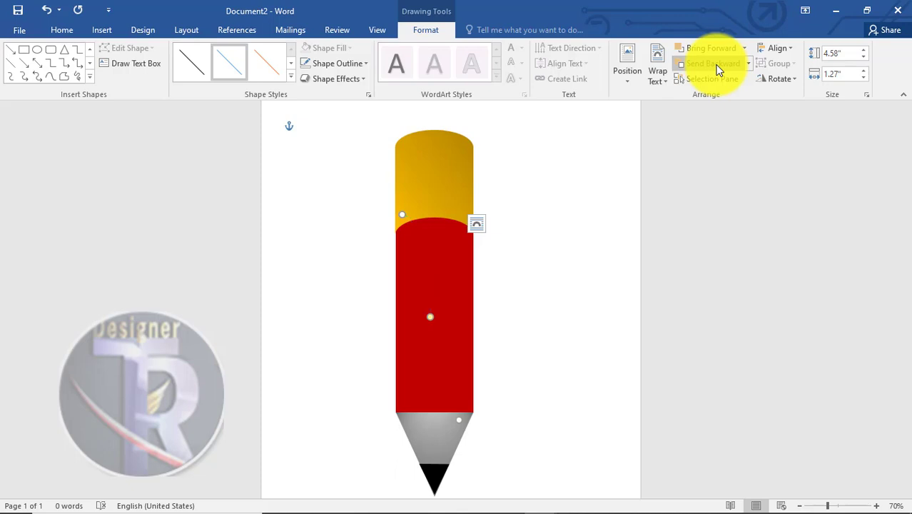
Step: Set the curved line's outline to white with a 6 pt weight, and shift its middle bend to the right
click(339, 65)
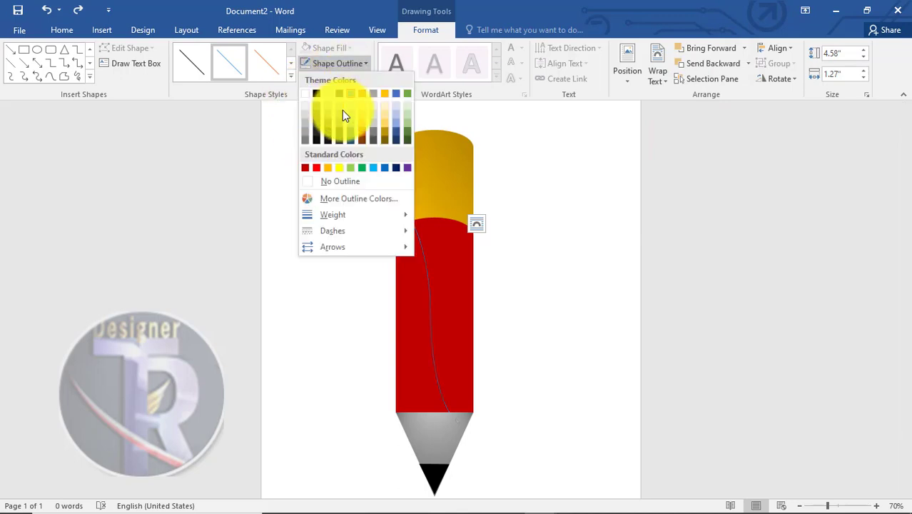
click(307, 93)
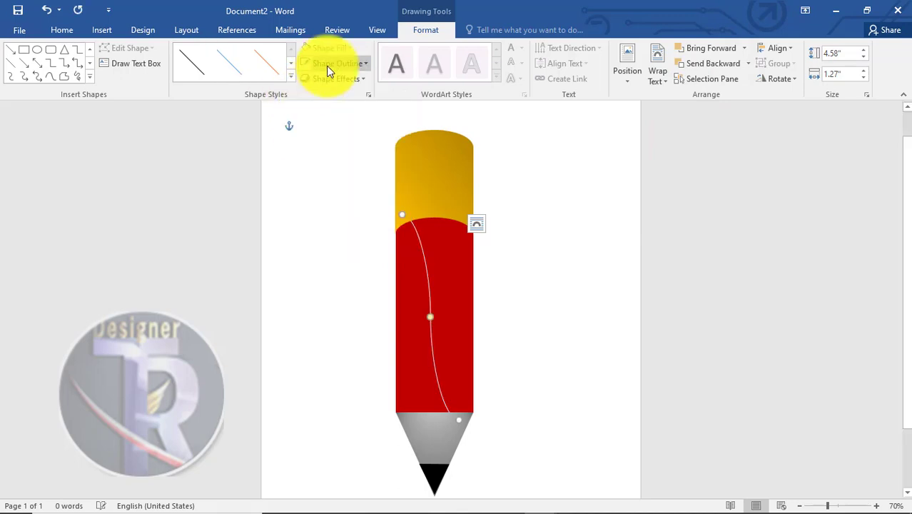
click(326, 65)
mouse_move(349, 211)
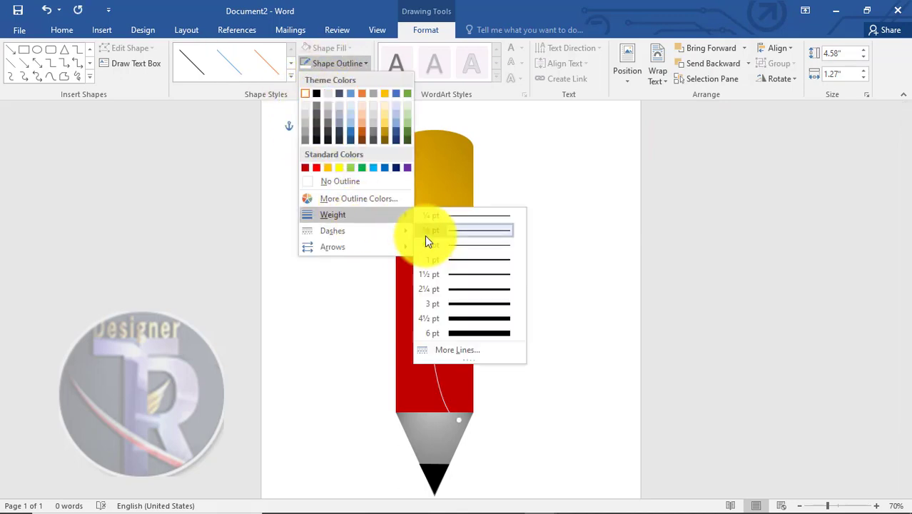
click(454, 331)
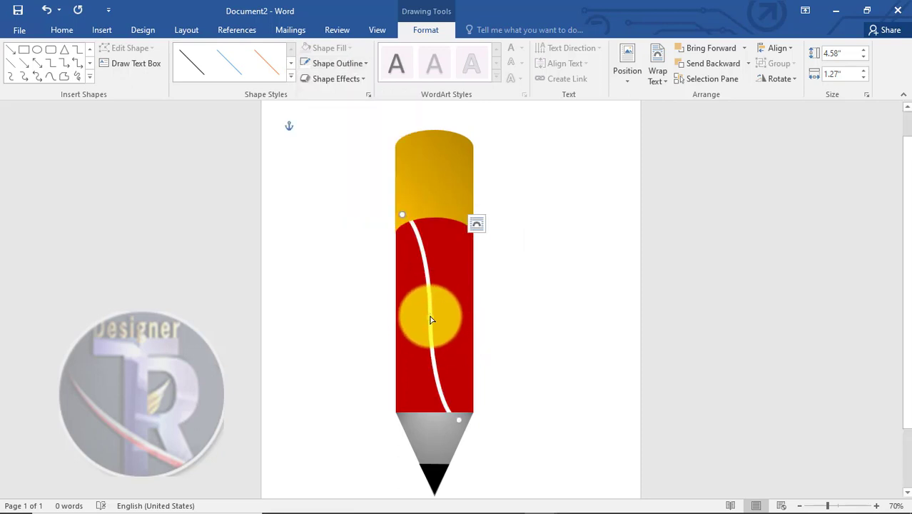
drag(431, 316, 444, 307)
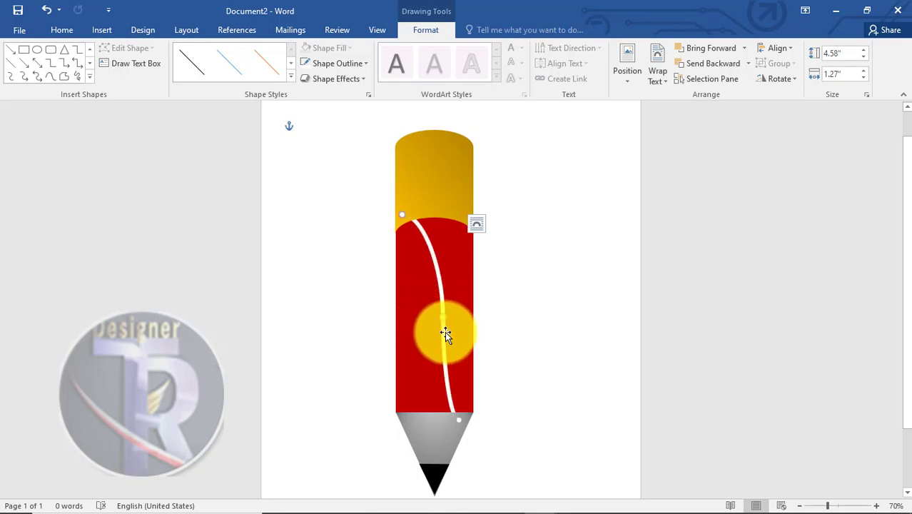
Step: Refine the white curve's bend and duplicate it three times, spacing the copies toward the left side of the red body
drag(441, 315, 437, 341)
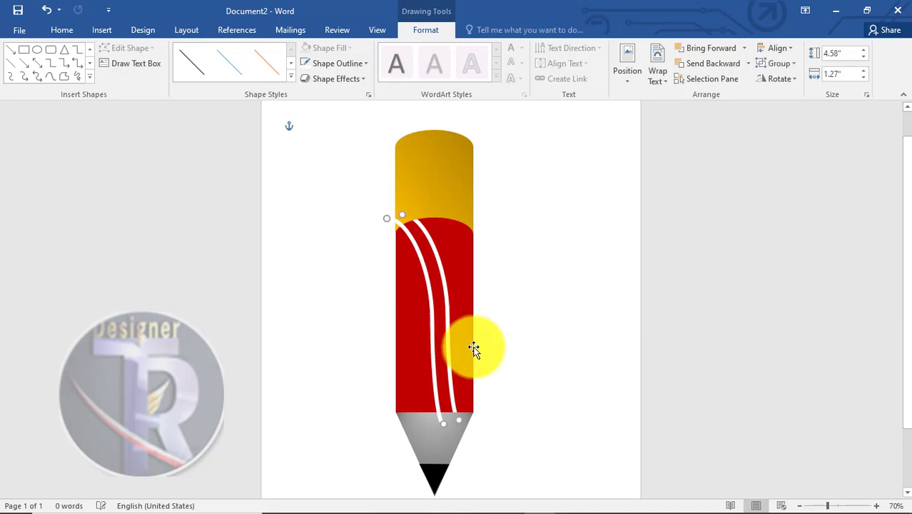
click(433, 355)
double_click(433, 355)
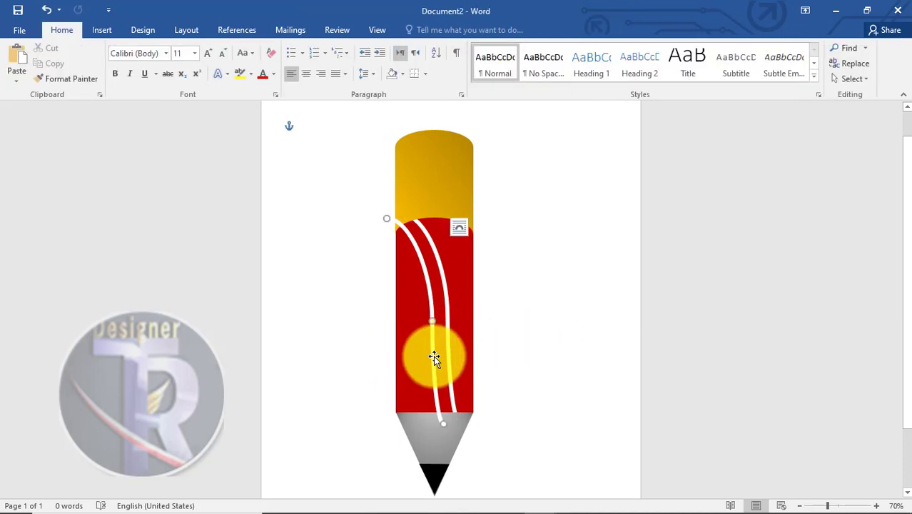
drag(434, 361, 414, 360)
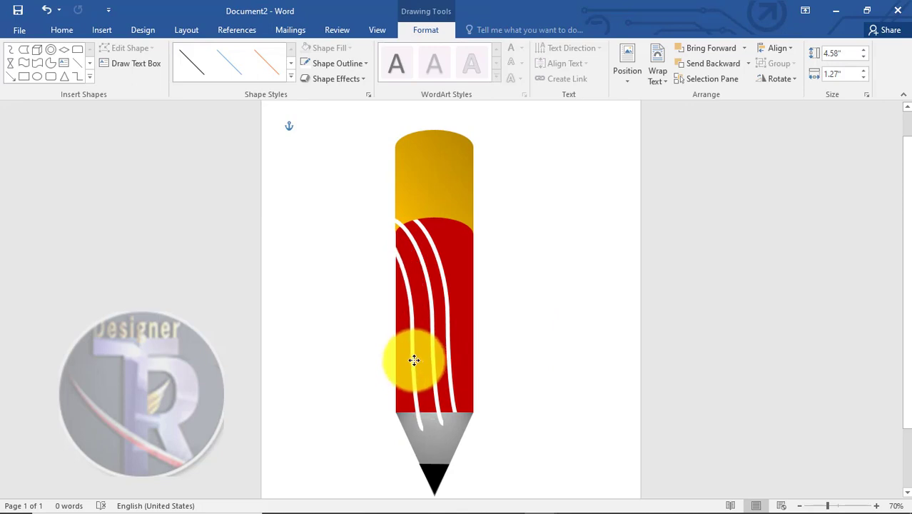
click(356, 362)
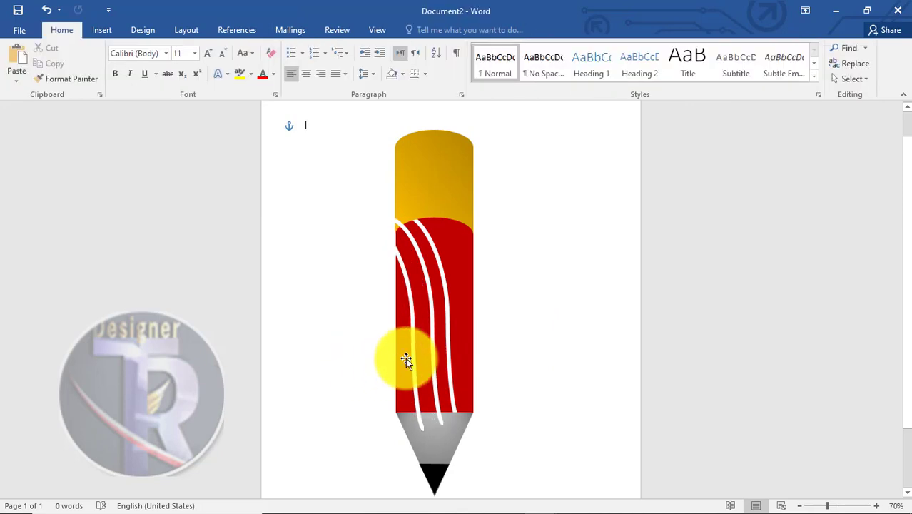
click(414, 357)
drag(417, 358, 405, 370)
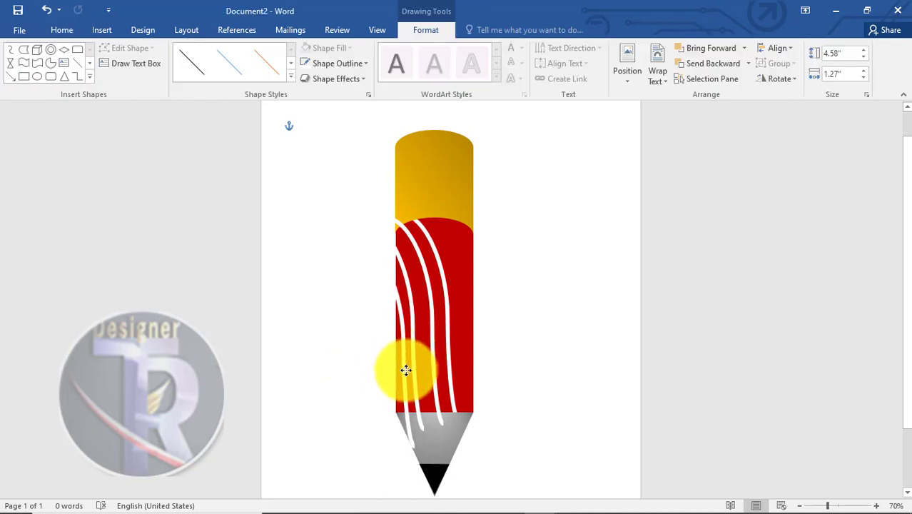
click(637, 408)
Step: Duplicate the original white curve twice, offsetting the copies up and toward the right side of the red body
click(444, 290)
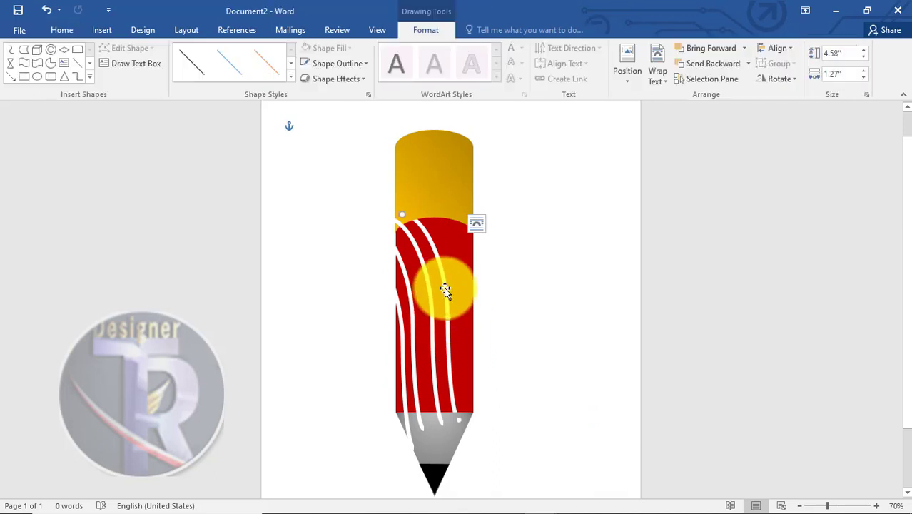
drag(454, 284, 470, 270)
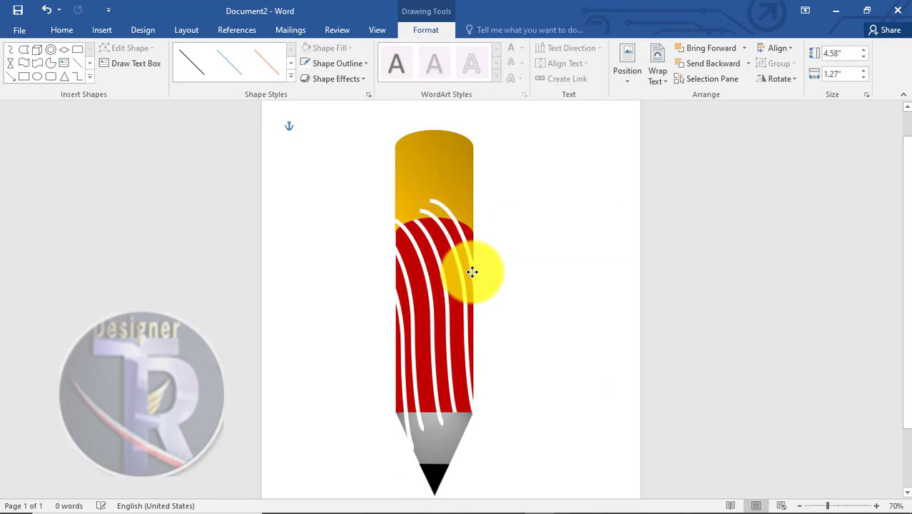
Step: Delete the outermost white curve on the left side of the red body and the outermost one on the right
click(528, 301)
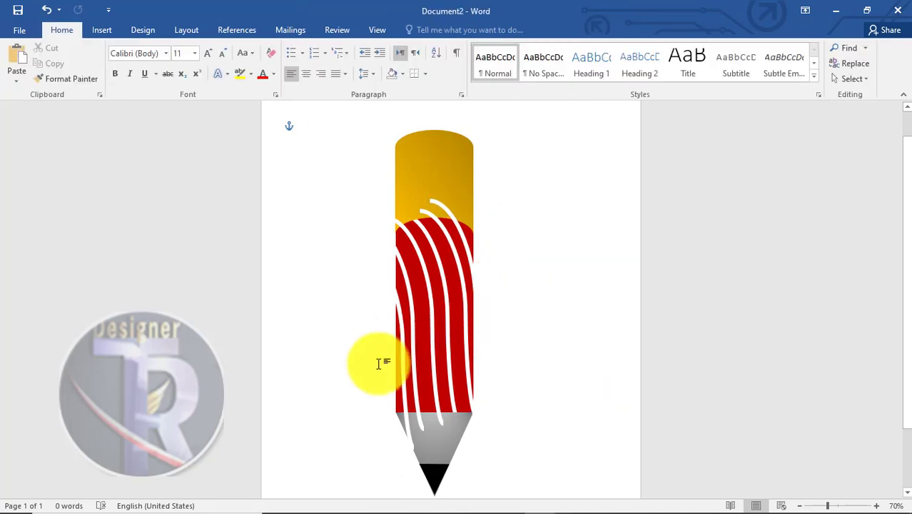
click(403, 355)
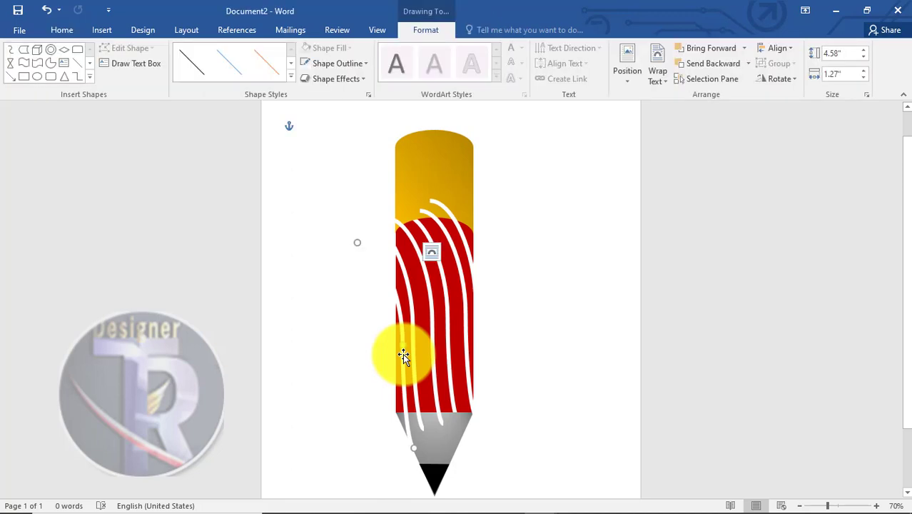
key(Delete)
click(471, 254)
key(Delete)
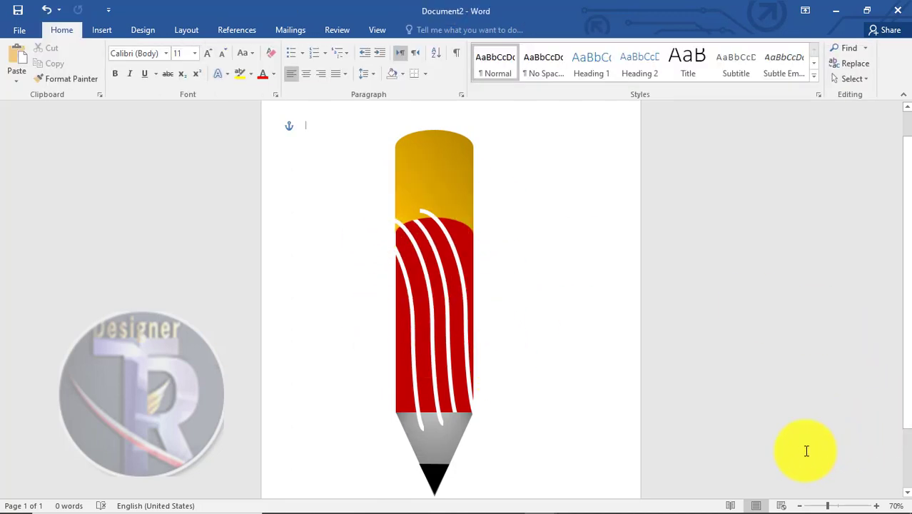
Step: Try to send all four remaining white curves backward together, and undo the change
click(452, 244)
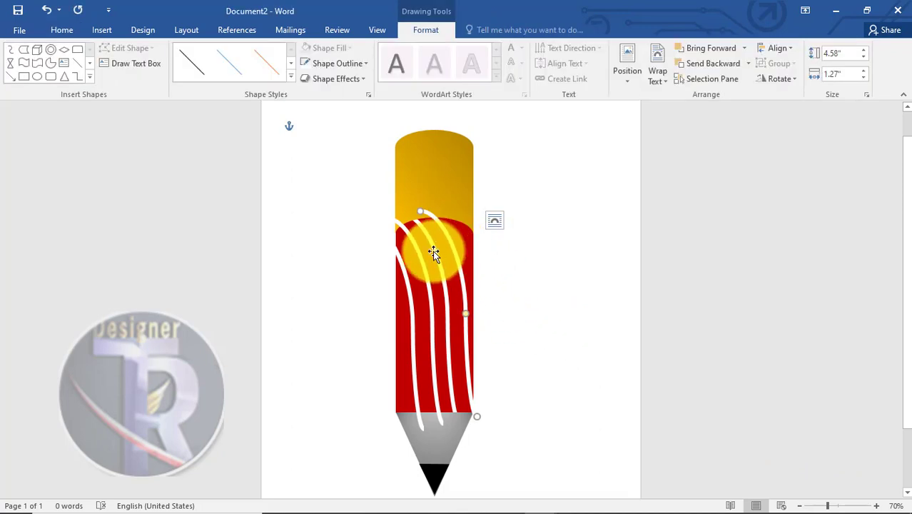
drag(433, 253, 405, 270)
right_click(405, 270)
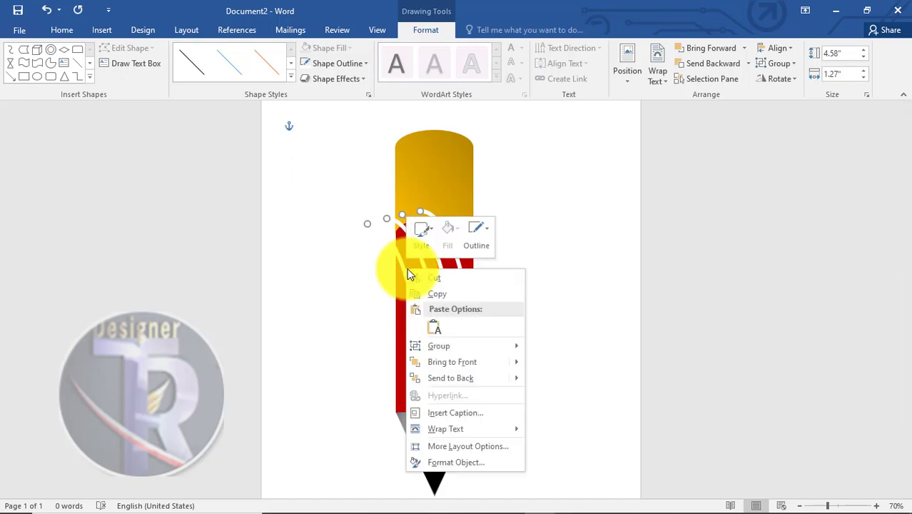
mouse_move(468, 379)
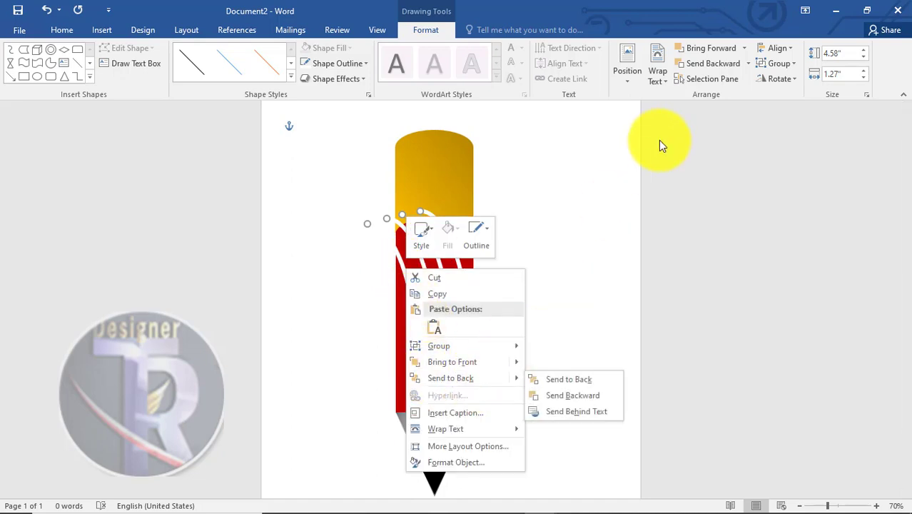
click(722, 63)
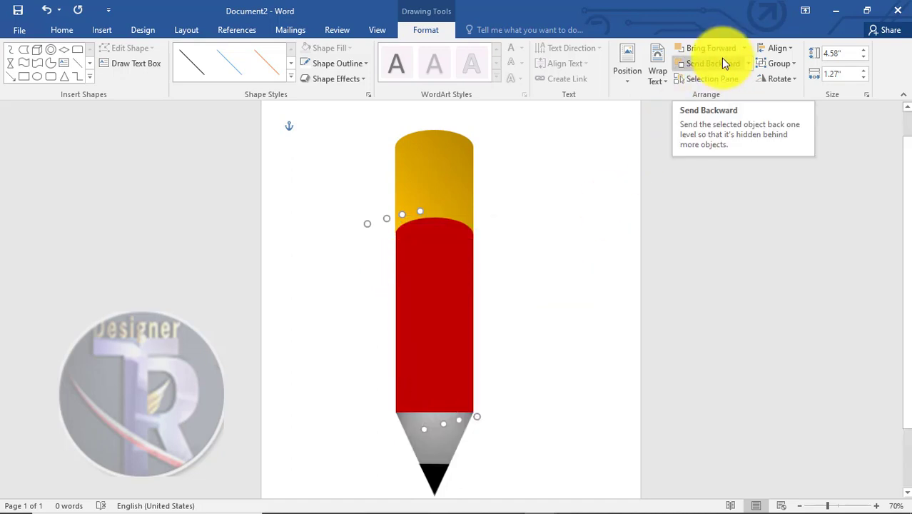
click(722, 60)
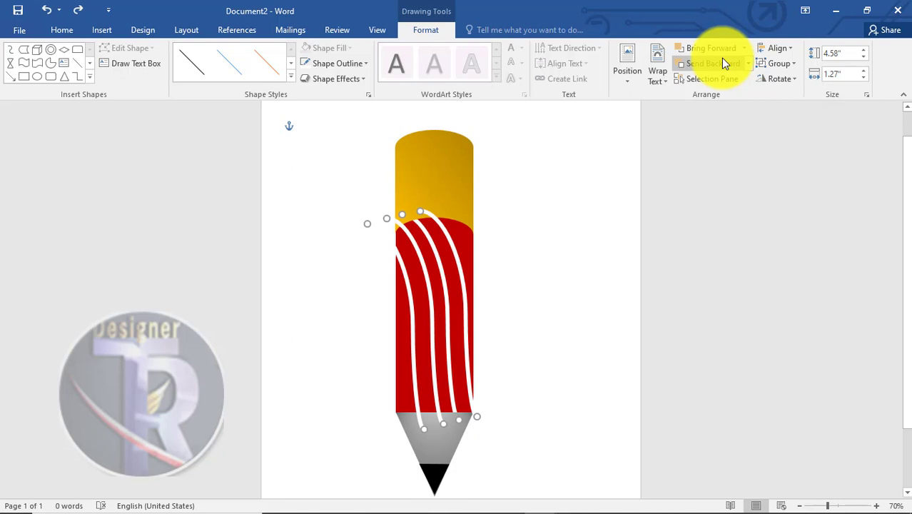
Step: Send the two white curves that overlap the gold cap backward until they sit behind the cap and the gray tip
click(537, 272)
click(430, 281)
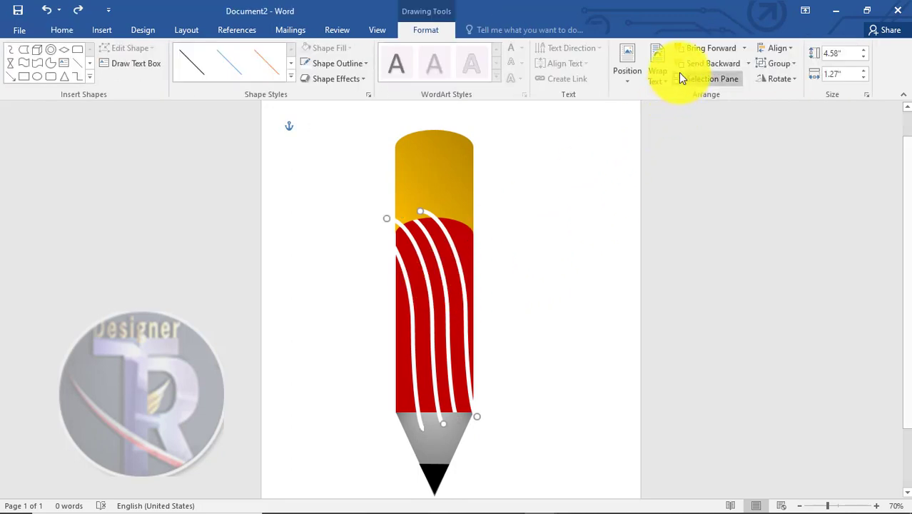
click(699, 63)
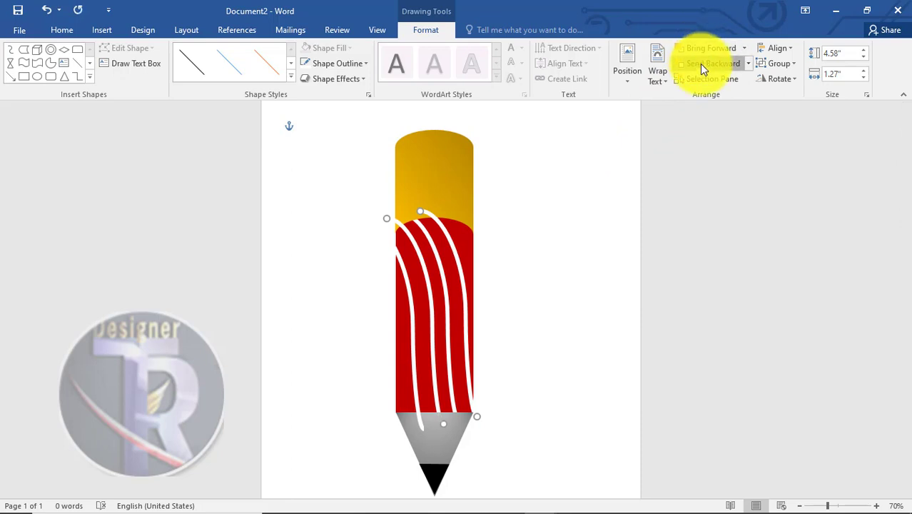
click(699, 63)
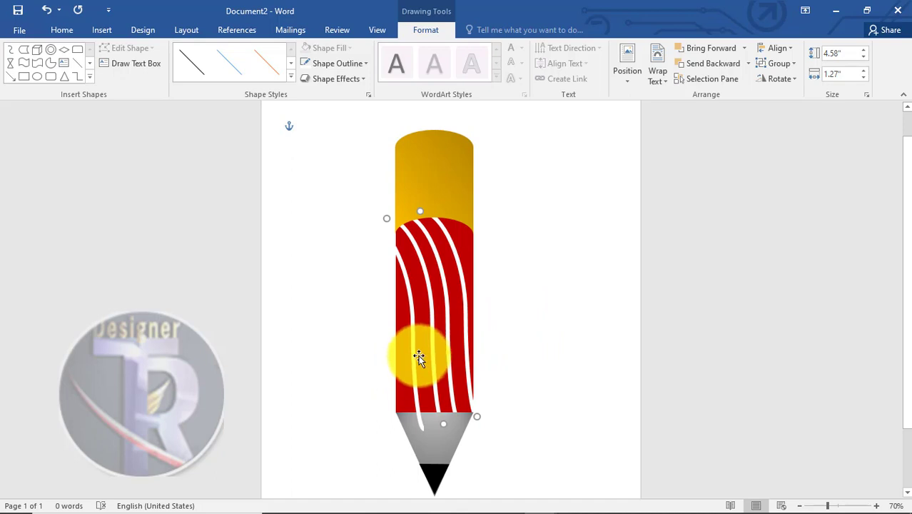
Step: Try to hide the overhanging curve end by bringing the gray triangle alone to the front and sending it back
click(435, 446)
right_click(436, 446)
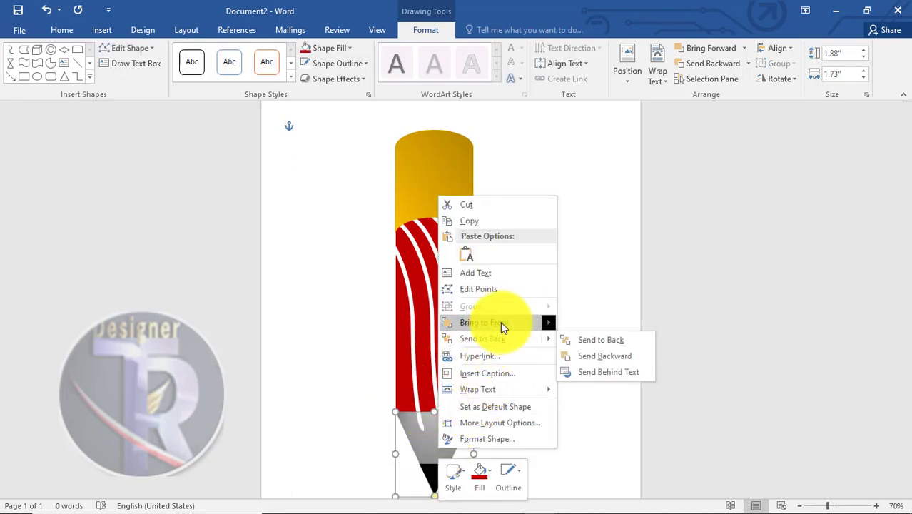
click(500, 322)
right_click(433, 433)
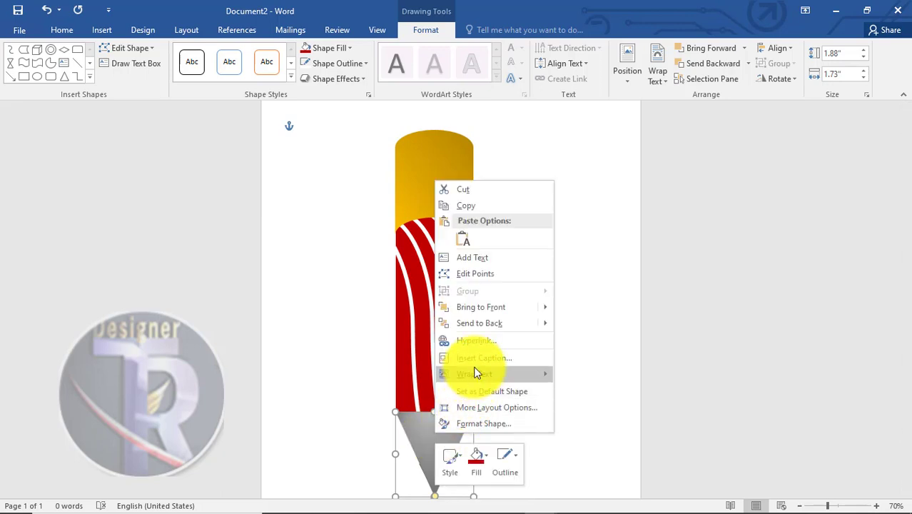
mouse_move(483, 328)
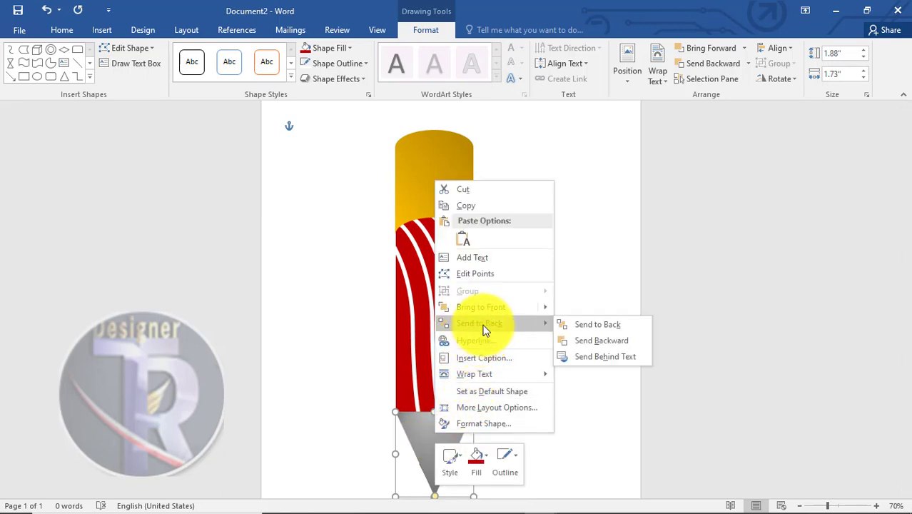
click(585, 334)
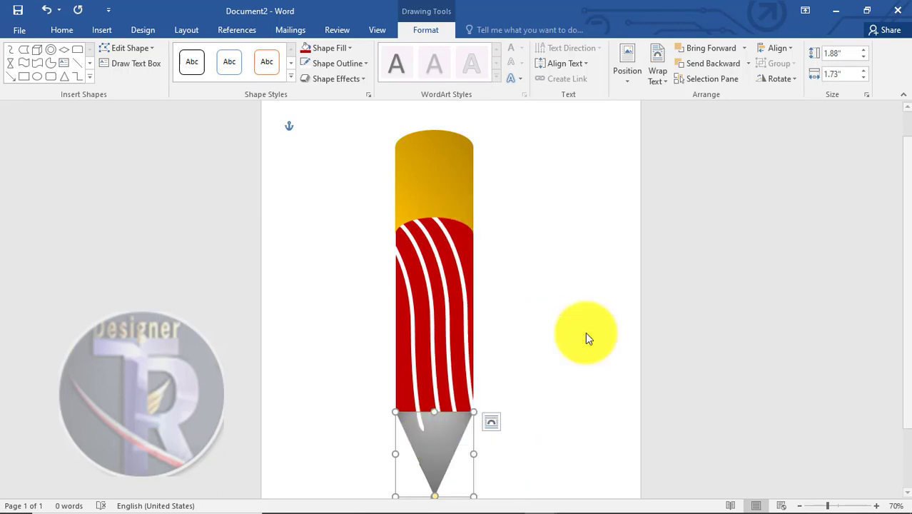
right_click(438, 436)
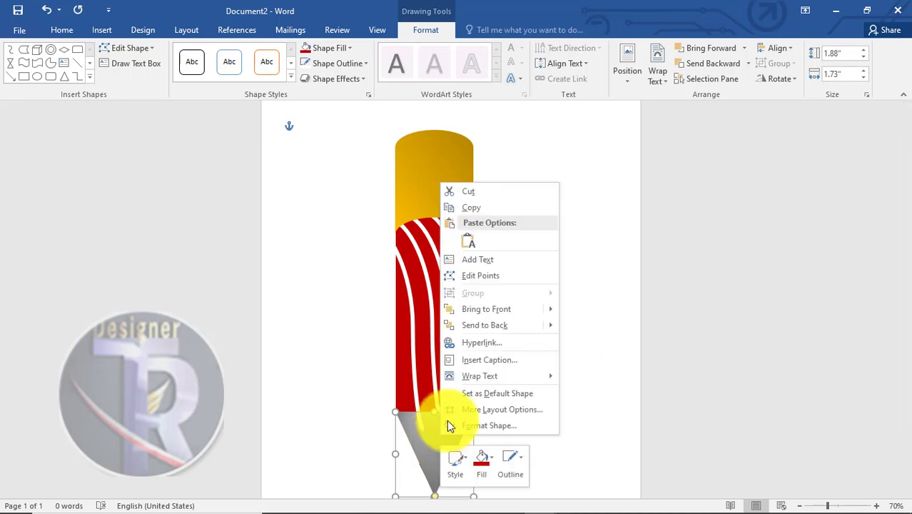
click(489, 327)
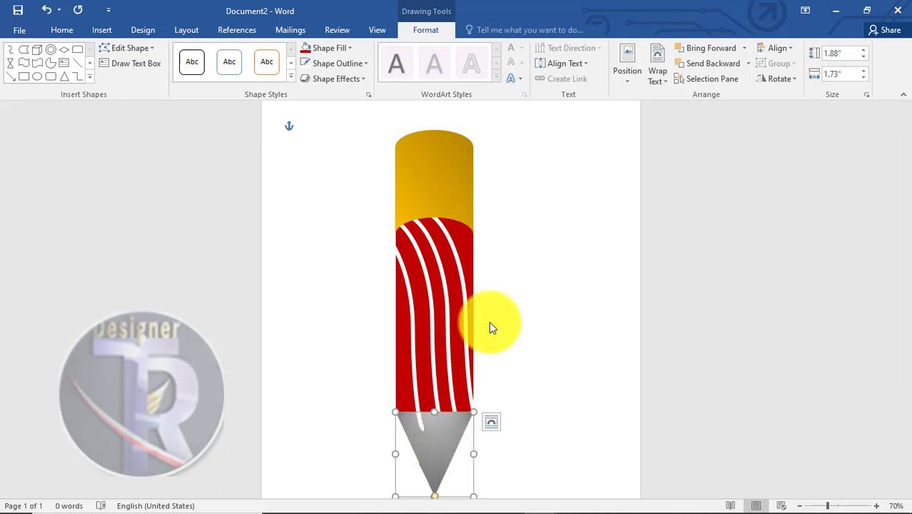
Step: Bring the gray triangle and the black point to the front together, covering the leftmost curve's lower end
right_click(433, 447)
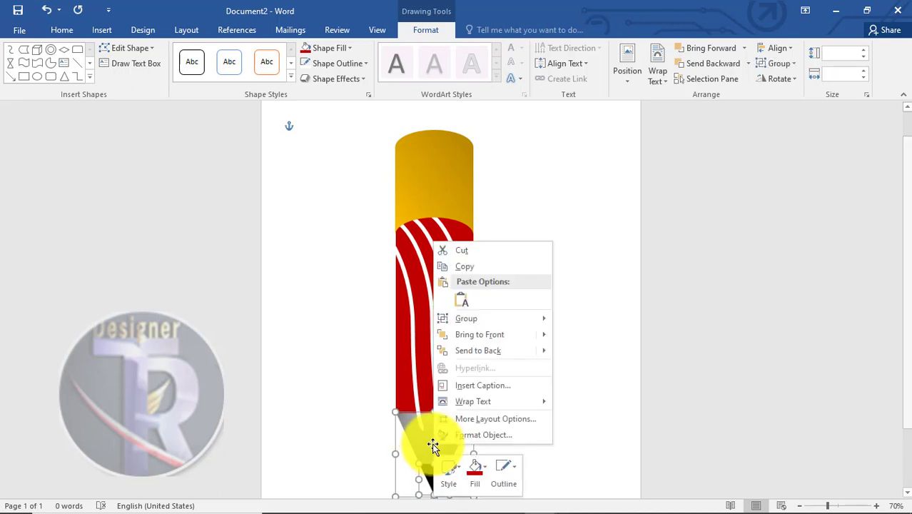
click(496, 341)
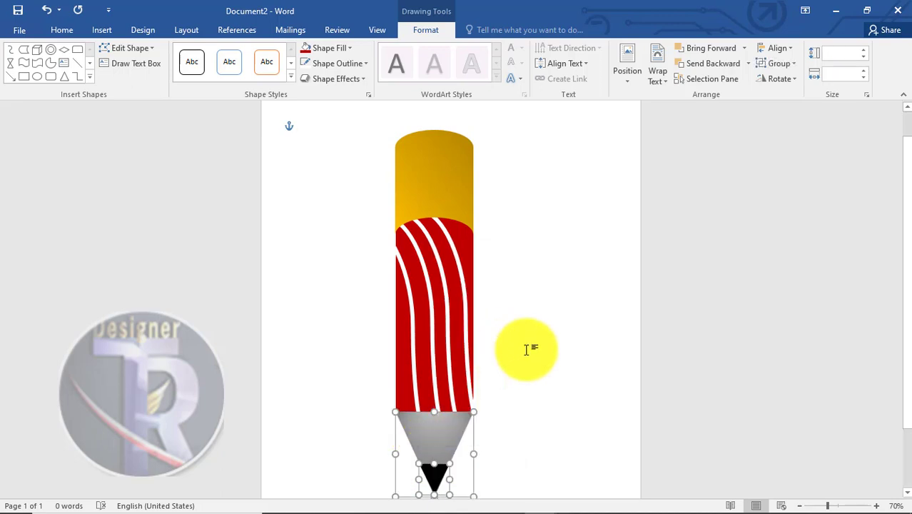
click(525, 351)
Step: Shift the rightmost white curve slightly left so its lower end meets the red body's lower right corner
mouse_move(900, 217)
mouse_down()
mouse_move(895, 255)
mouse_move(895, 244)
mouse_up()
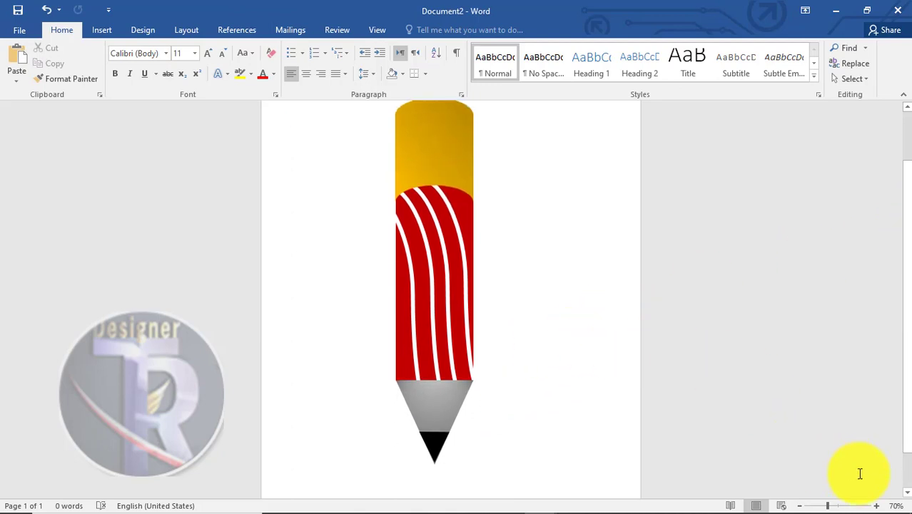
click(878, 505)
click(878, 505)
click(878, 505)
click(878, 505)
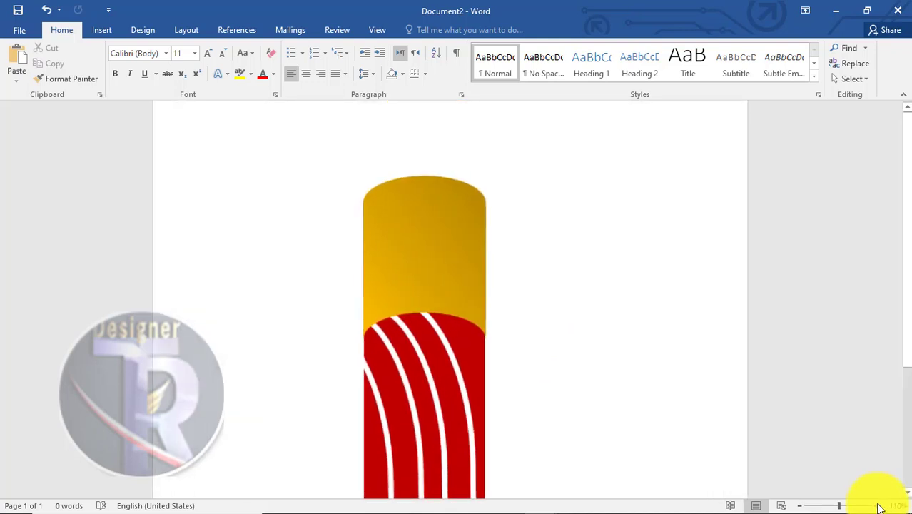
click(878, 505)
mouse_move(908, 244)
mouse_down()
mouse_move(909, 366)
mouse_move(891, 306)
mouse_move(892, 321)
mouse_up()
click(481, 420)
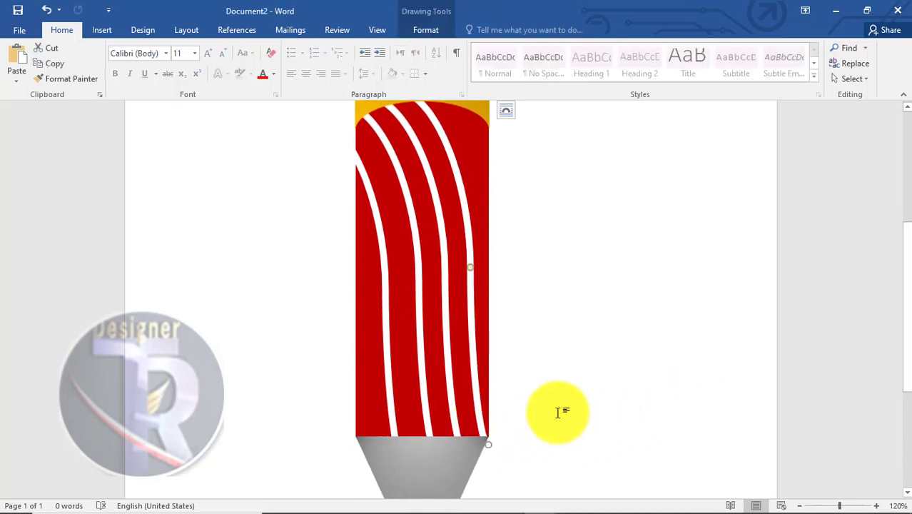
click(554, 412)
Step: Move the leftmost white curve slightly right and up, evening its spacing with the neighbouring curve
mouse_move(904, 207)
mouse_down()
mouse_move(909, 298)
mouse_move(890, 265)
mouse_move(897, 234)
mouse_move(891, 281)
mouse_up()
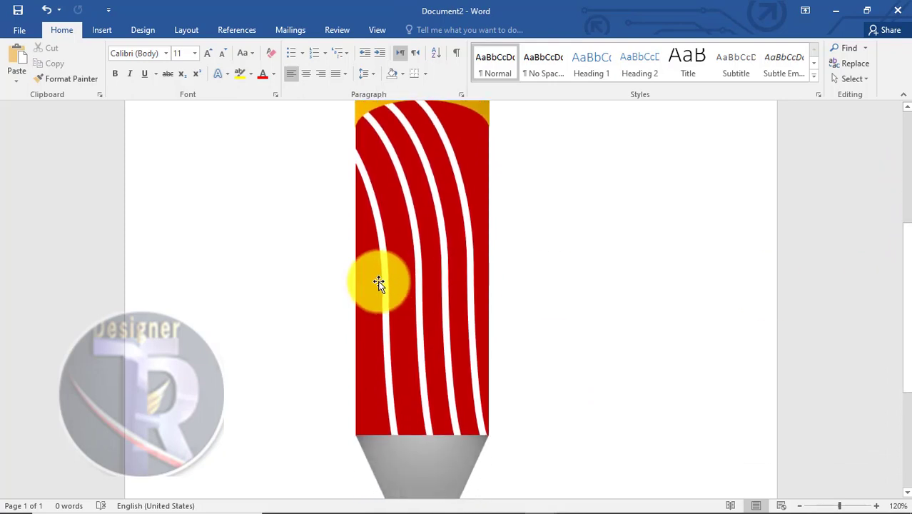
drag(384, 279, 395, 279)
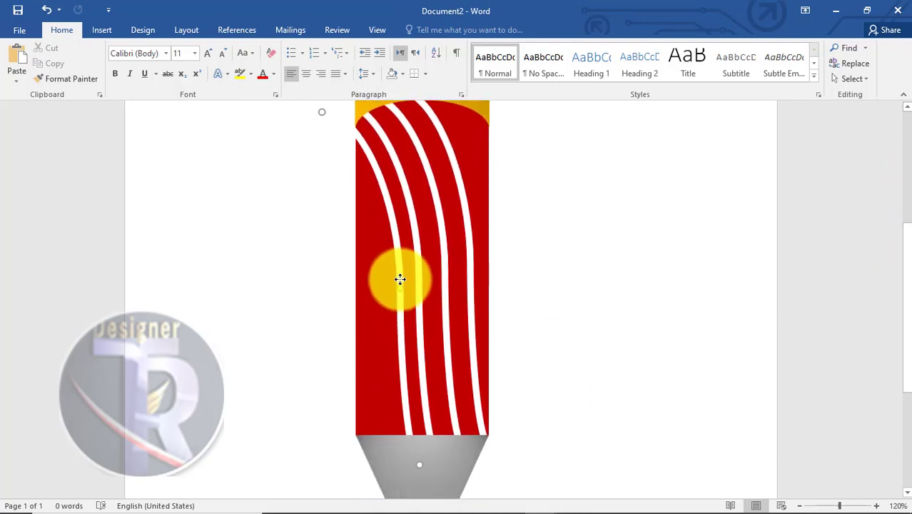
click(610, 308)
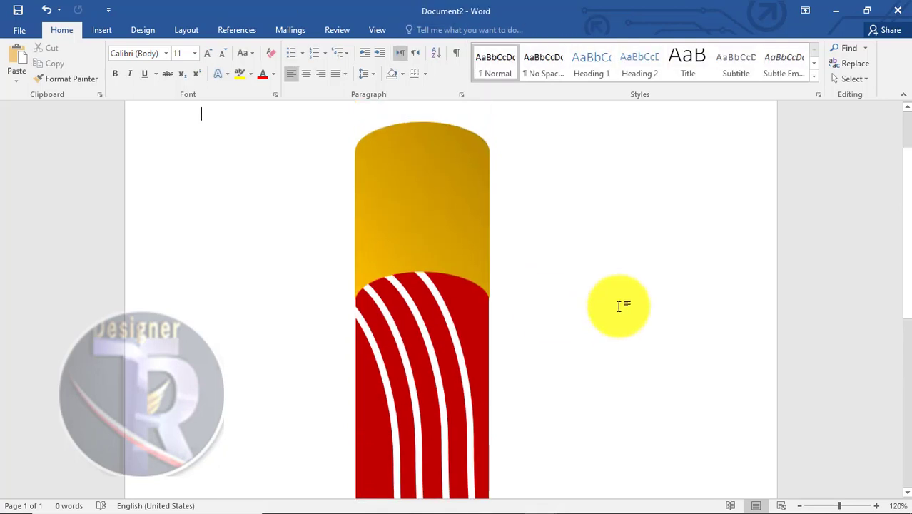
Step: Zoom out to 60% to review the whole pencil on the page
drag(895, 291, 902, 313)
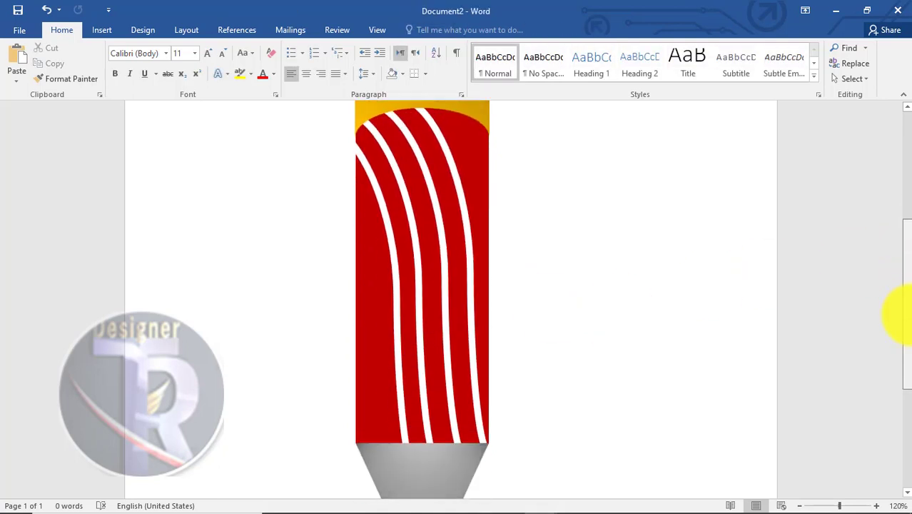
click(800, 506)
click(800, 506)
click(799, 505)
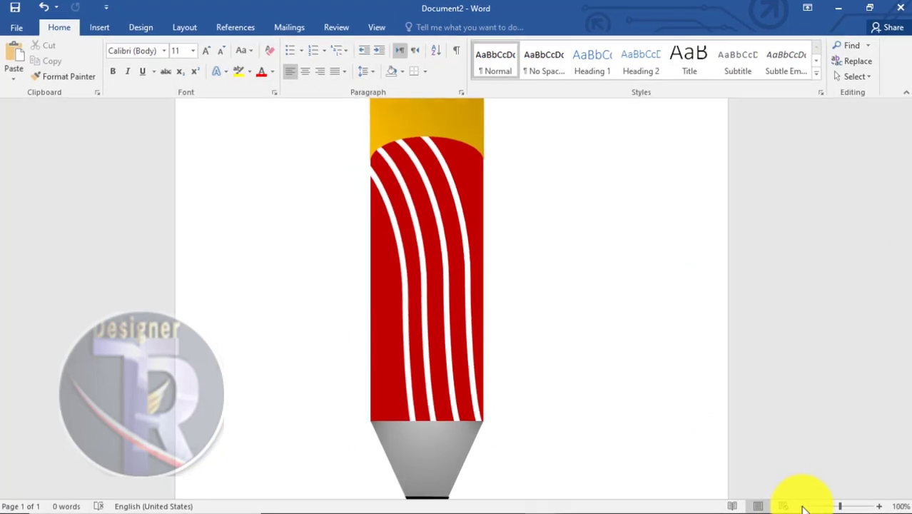
click(800, 506)
click(800, 505)
click(804, 508)
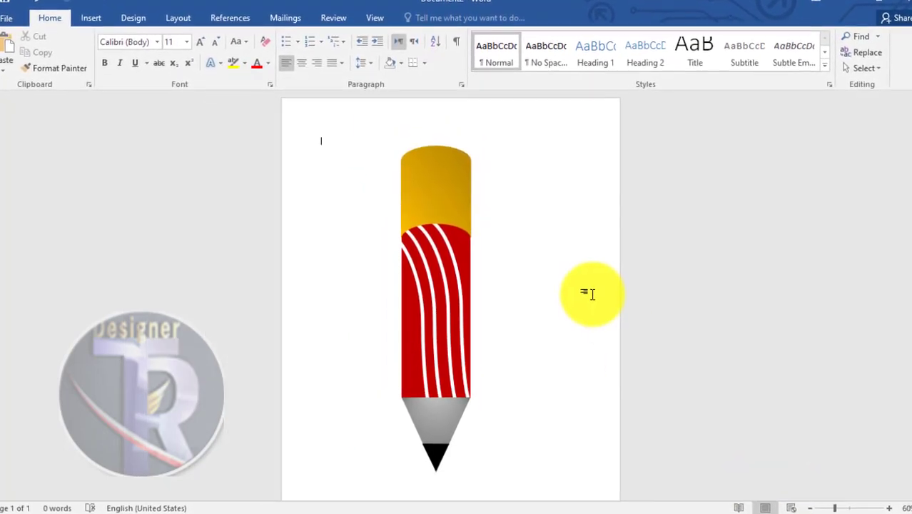